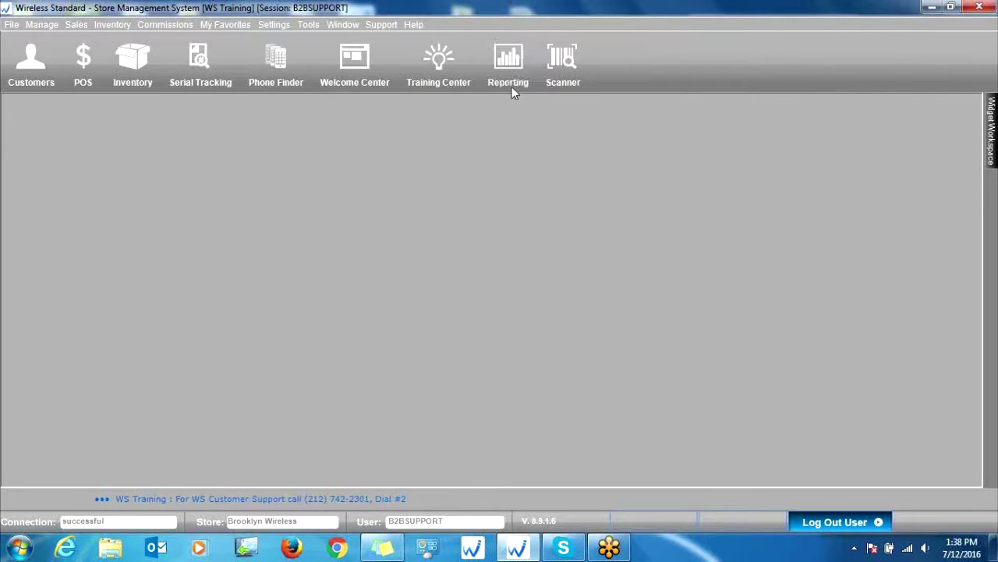
Launch the Reporting module from the Wireless Standard toolbar in a new browser window.
{"action": "left_click", "coordinate": [507, 61]}
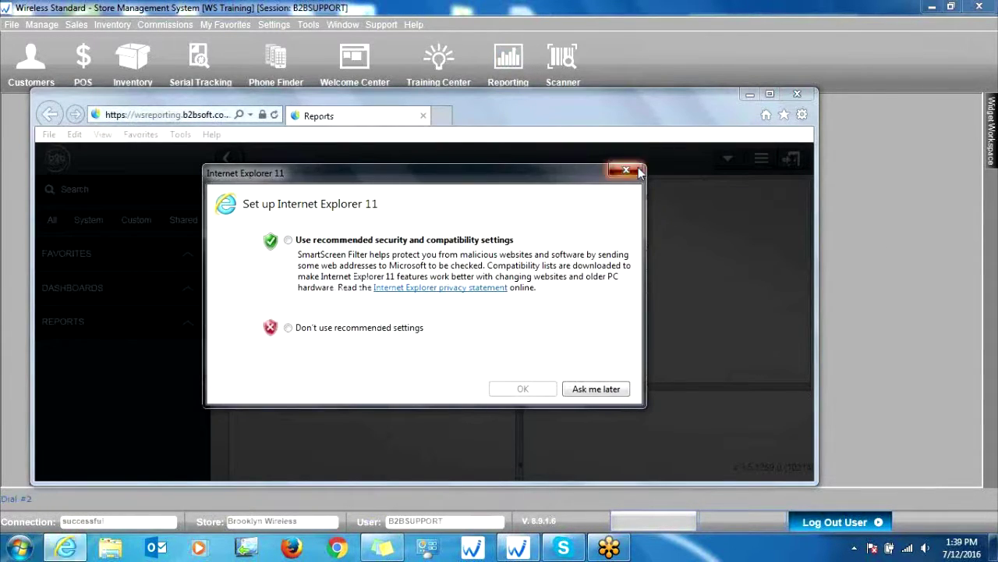
Close the IE11 setup dialog and the default-browser notification bar.
{"action": "left_click", "coordinate": [626, 170]}
{"action": "left_click", "coordinate": [770, 93]}
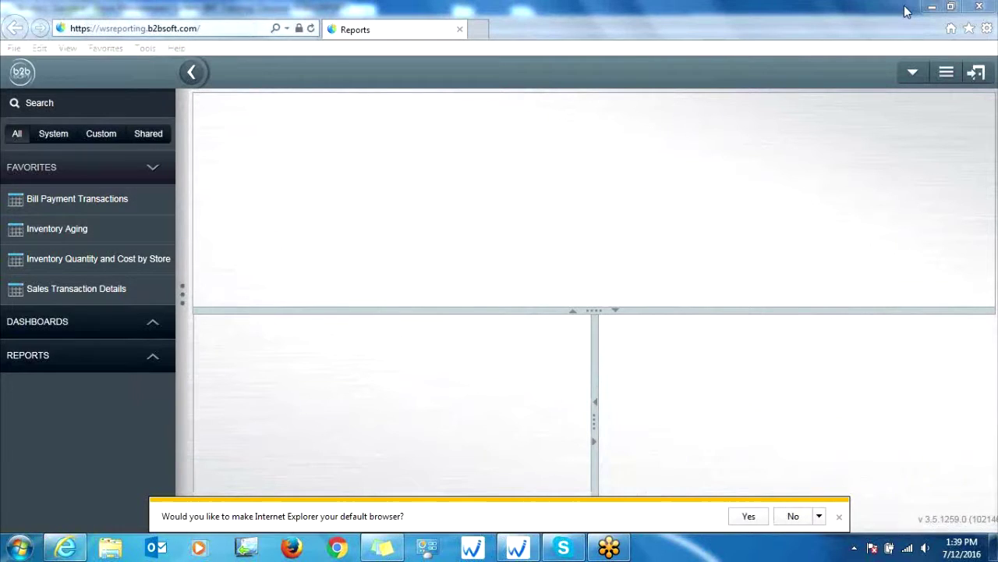
{"action": "left_click", "coordinate": [839, 518]}
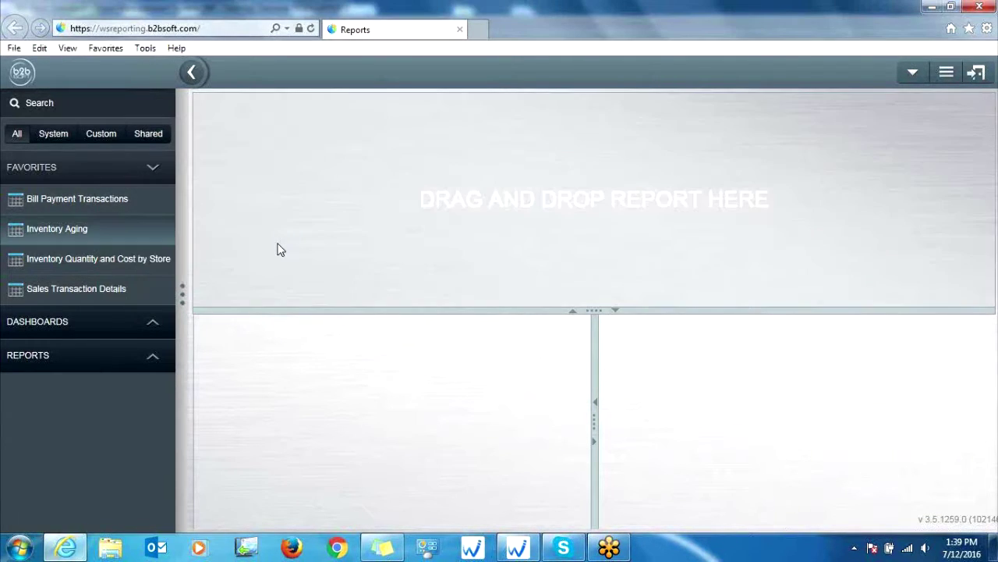
Place Inventory Aging on top, with Inventory Quantity and Cost by Store and Sales Transaction Details below.
{"action": "left_click_drag", "start_coordinate": [281, 249], "coordinate": [403, 261]}
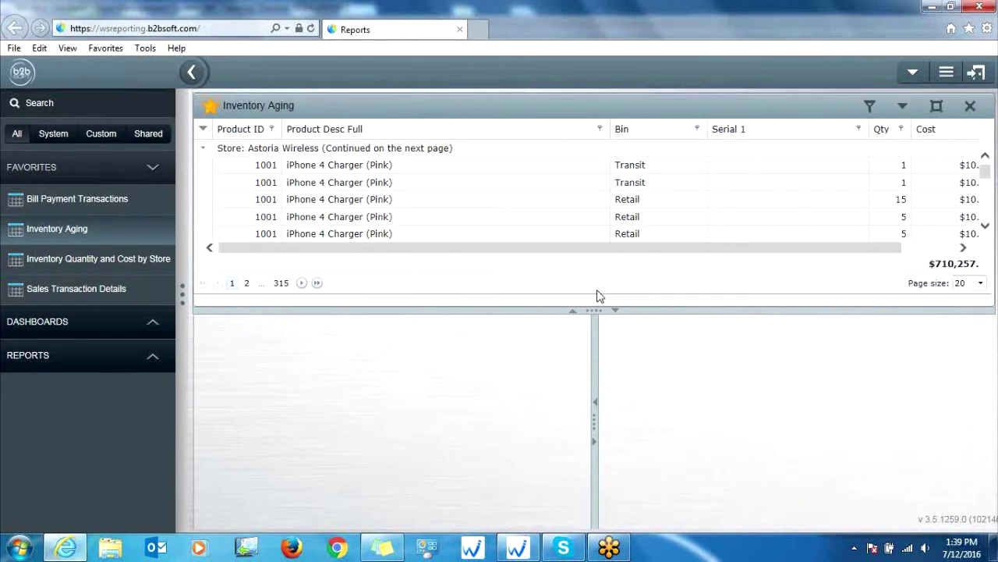
{"action": "left_click_drag", "start_coordinate": [113, 258], "coordinate": [269, 399]}
{"action": "left_click_drag", "start_coordinate": [683, 391], "coordinate": [648, 343]}
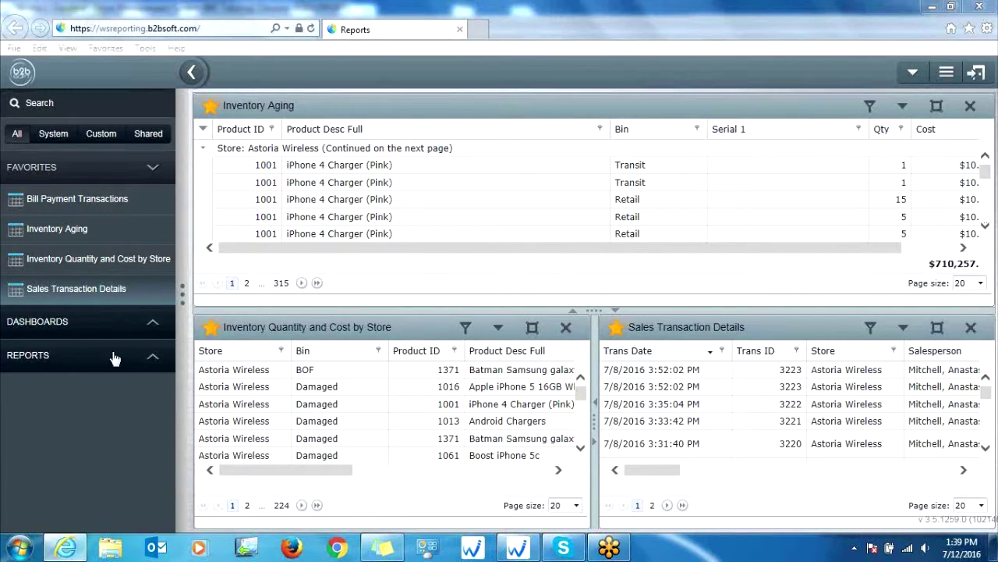
Expand the report categories to list the Inventory reports.
{"action": "left_click", "coordinate": [44, 363]}
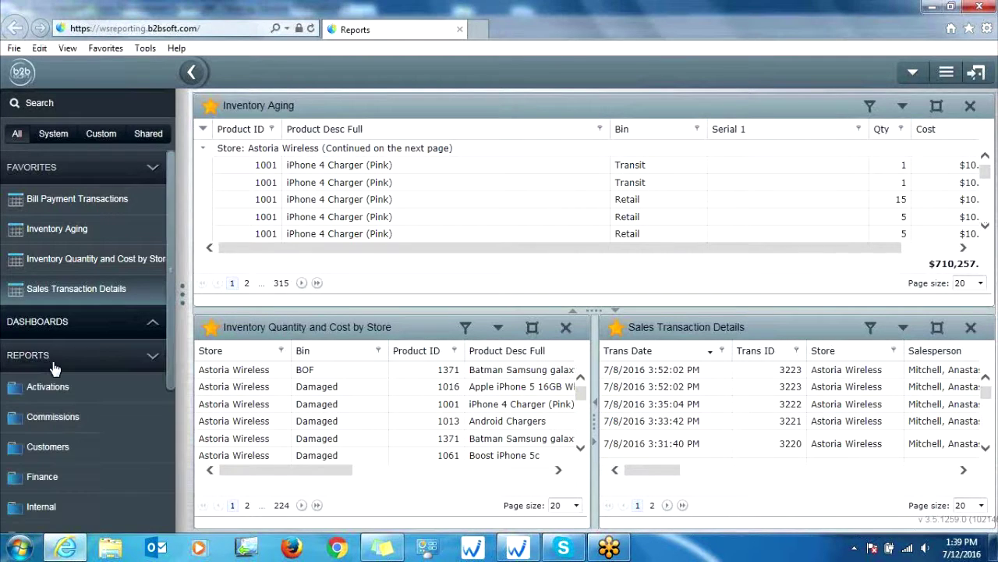
{"action": "scroll", "coordinate": [141, 312], "scroll_direction": "down", "scroll_amount": 3}
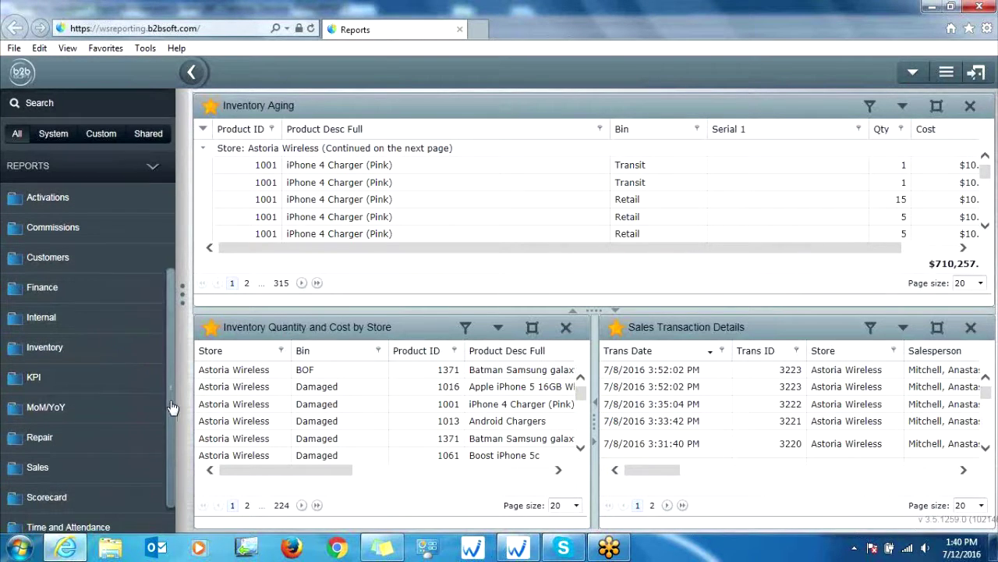
{"action": "scroll", "coordinate": [176, 435], "scroll_direction": "down", "scroll_amount": 1}
{"action": "scroll", "coordinate": [172, 451], "scroll_direction": "up", "scroll_amount": 1}
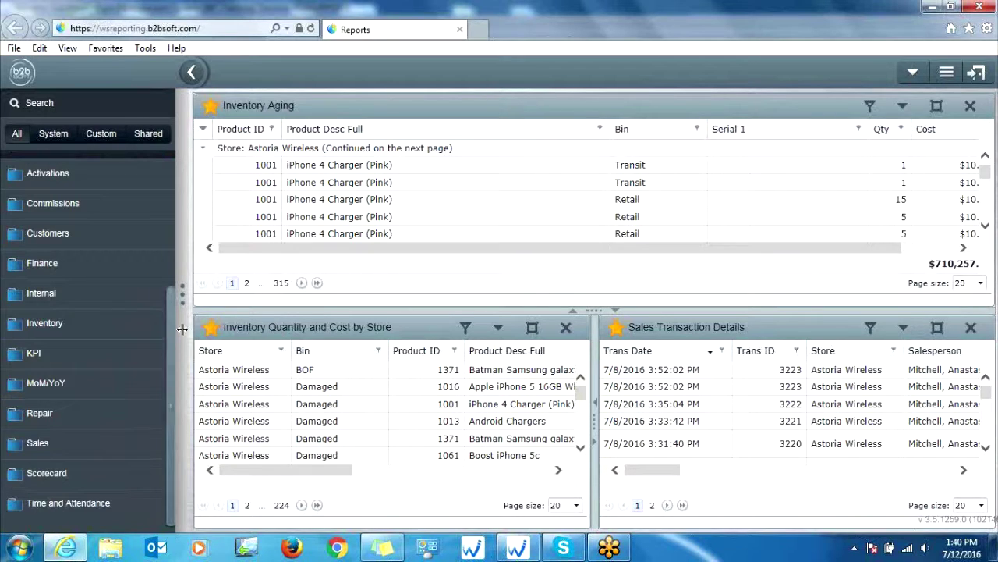
{"action": "left_click", "coordinate": [44, 328]}
{"action": "scroll", "coordinate": [171, 236], "scroll_direction": "down", "scroll_amount": 1}
{"action": "scroll", "coordinate": [171, 235], "scroll_direction": "down", "scroll_amount": 2}
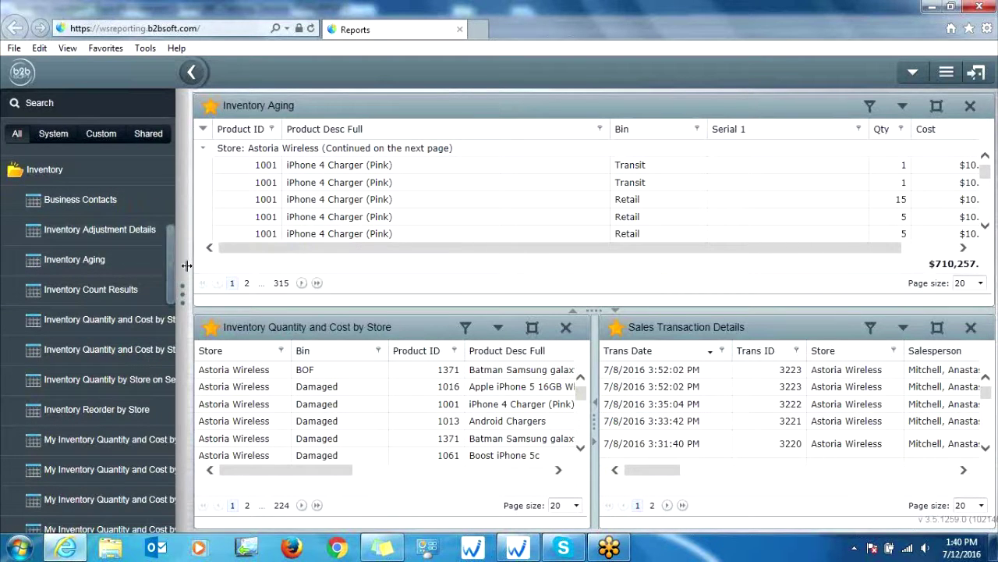
Widen the report sidebar and select Inventory Quantity and Cost by Store.
{"action": "left_click_drag", "start_coordinate": [182, 289], "coordinate": [297, 296]}
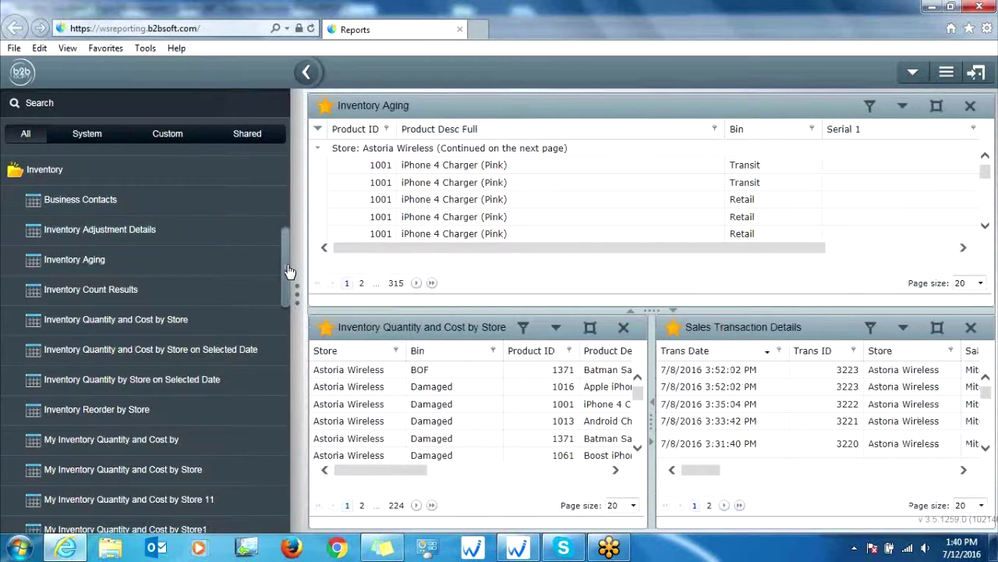
{"action": "mouse_move", "coordinate": [288, 271]}
{"action": "left_mouse_down"}
{"action": "mouse_move", "coordinate": [295, 451]}
{"action": "mouse_move", "coordinate": [294, 281]}
{"action": "left_mouse_up"}
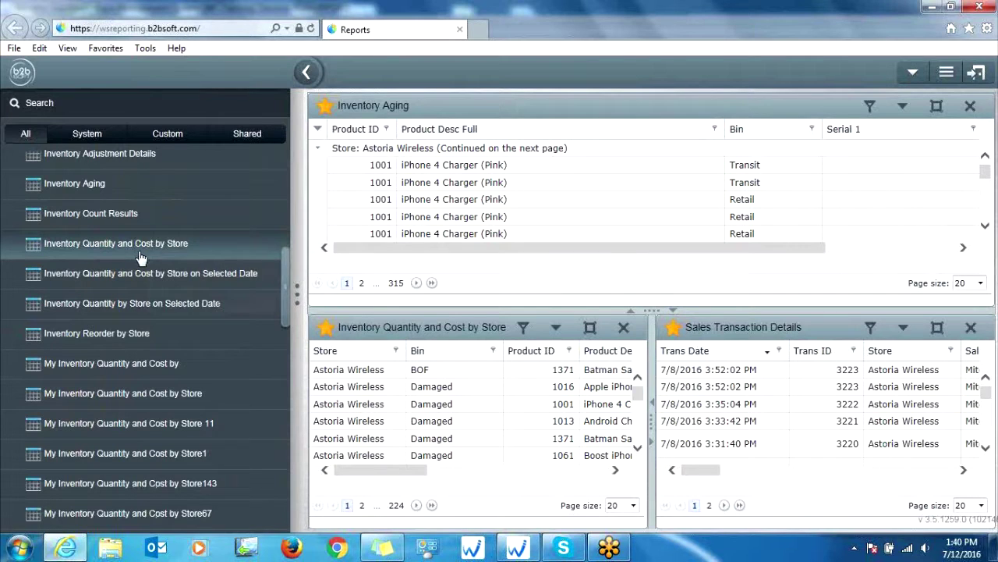
{"action": "mouse_move", "coordinate": [138, 247]}
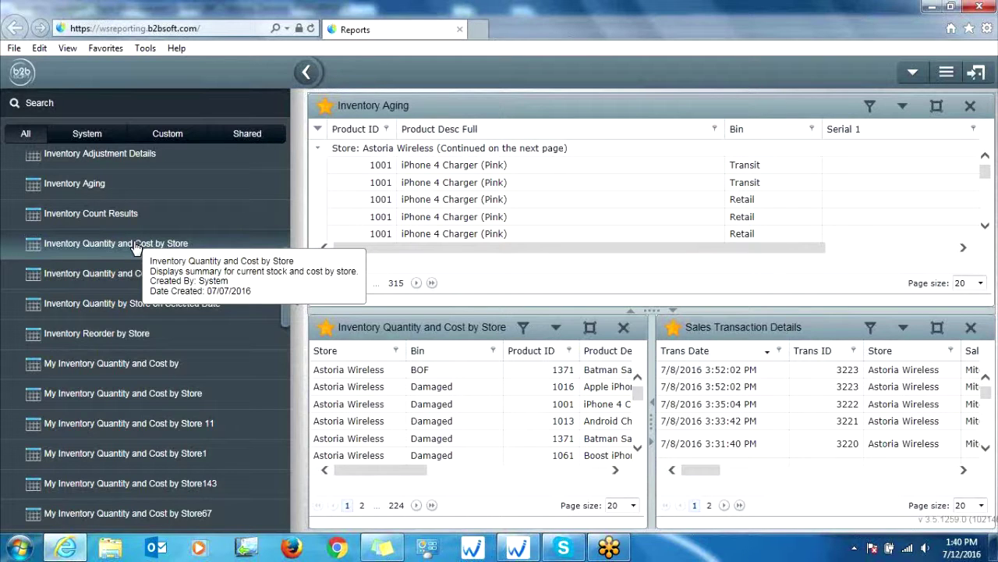
{"action": "left_click", "coordinate": [110, 245]}
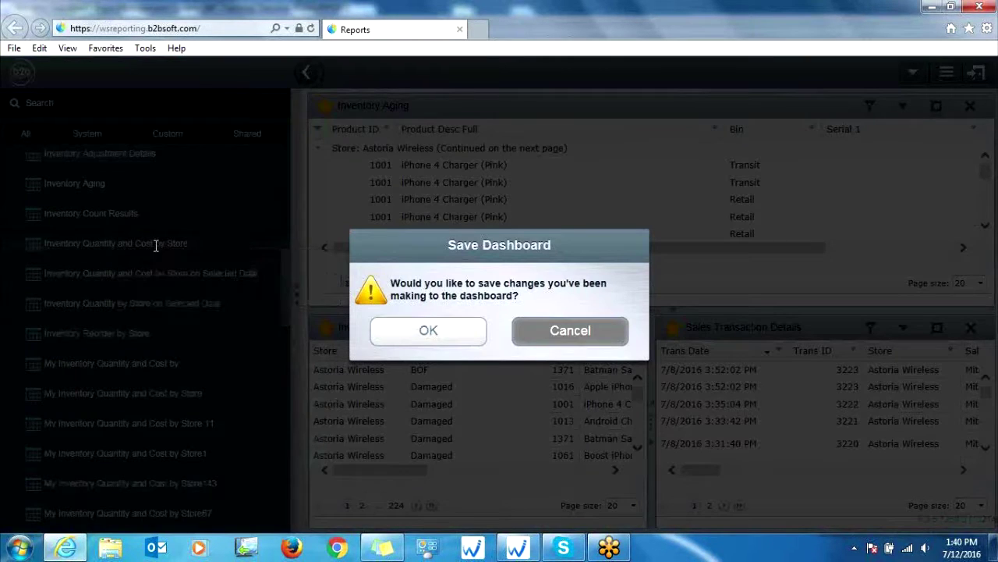
Skip saving the dashboard, try Brooklyn Wireless as a location, then restore All (active) locations.
{"action": "left_click", "coordinate": [554, 331]}
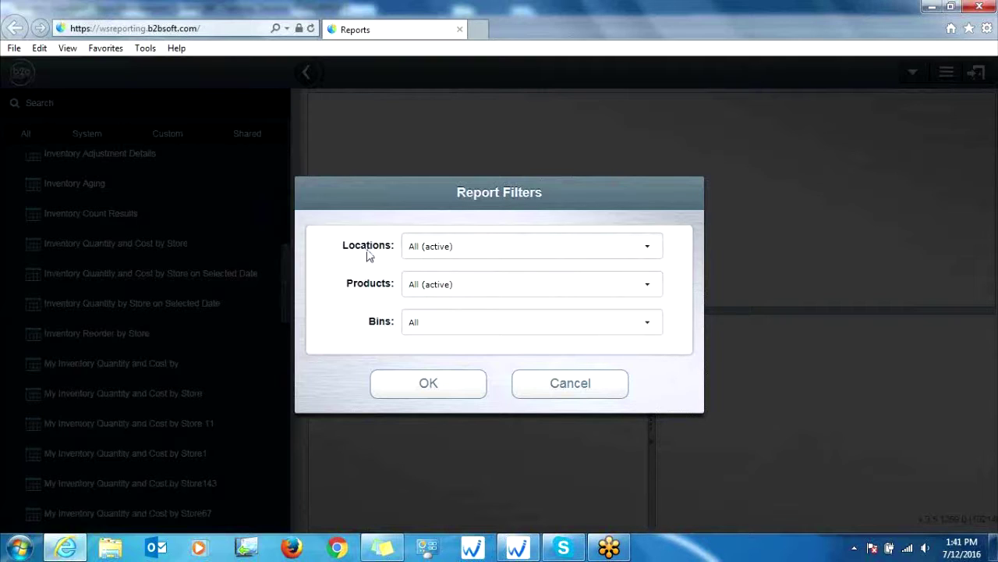
{"action": "left_click", "coordinate": [648, 246]}
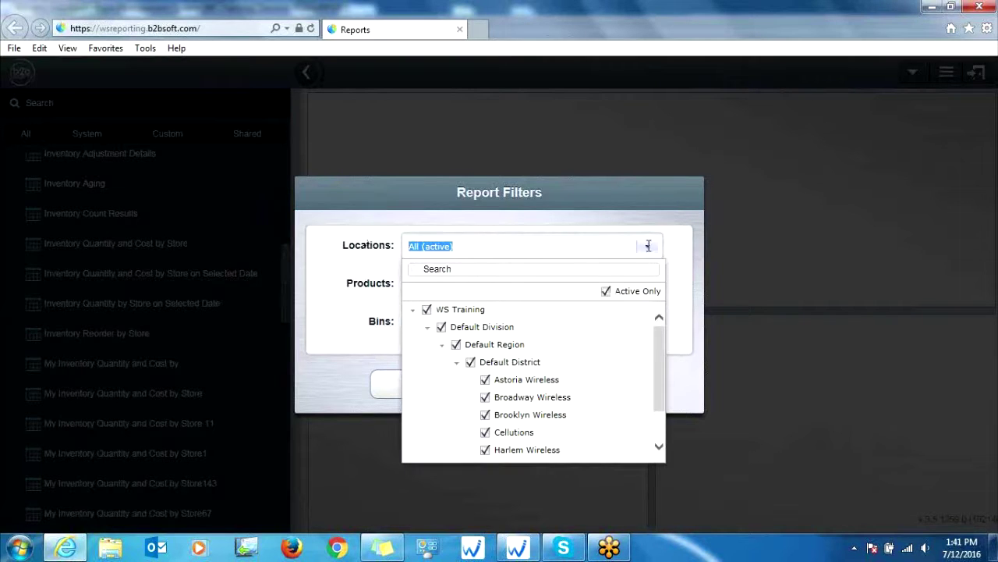
{"action": "scroll", "coordinate": [660, 356], "scroll_direction": "down", "scroll_amount": 2}
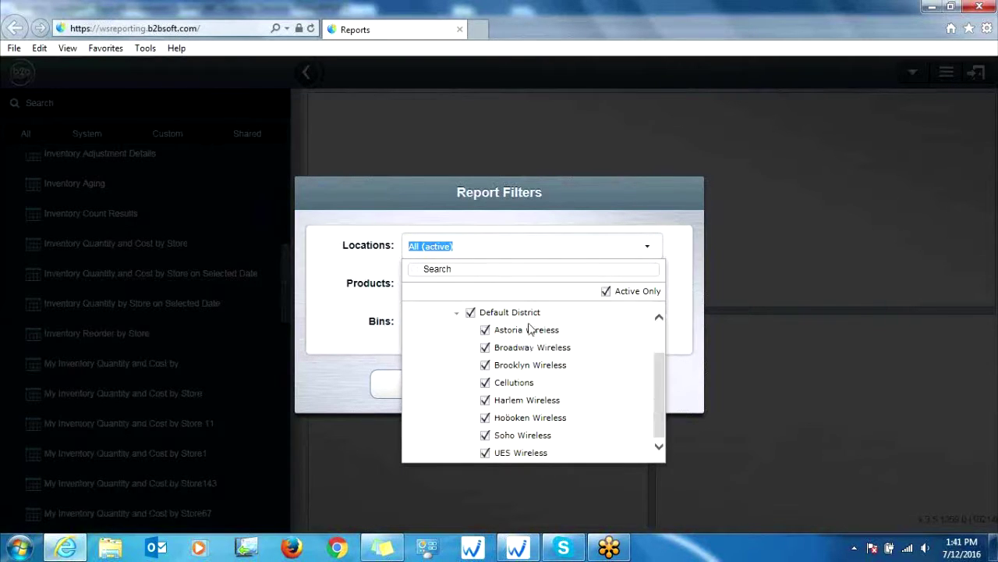
{"action": "scroll", "coordinate": [519, 331], "scroll_direction": "up", "scroll_amount": 2}
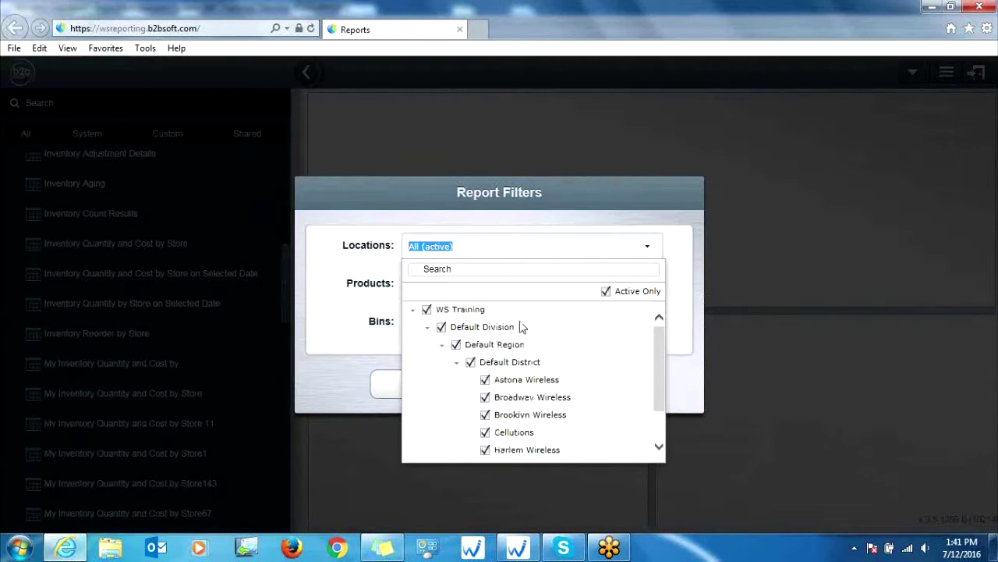
{"action": "left_click", "coordinate": [427, 310]}
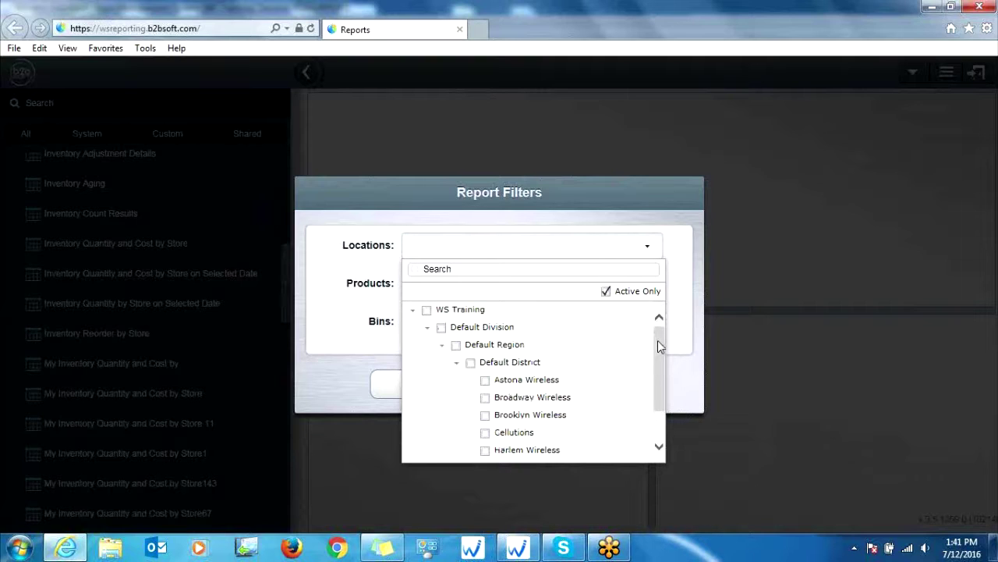
{"action": "left_click_drag", "start_coordinate": [658, 340], "coordinate": [659, 349]}
{"action": "left_click", "coordinate": [485, 398]}
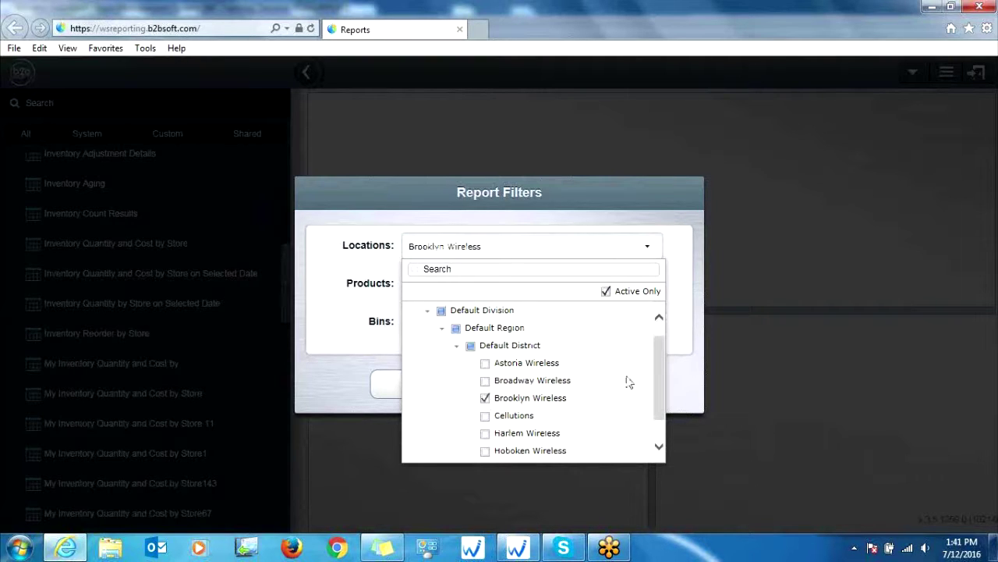
{"action": "left_click_drag", "start_coordinate": [658, 369], "coordinate": [659, 385]}
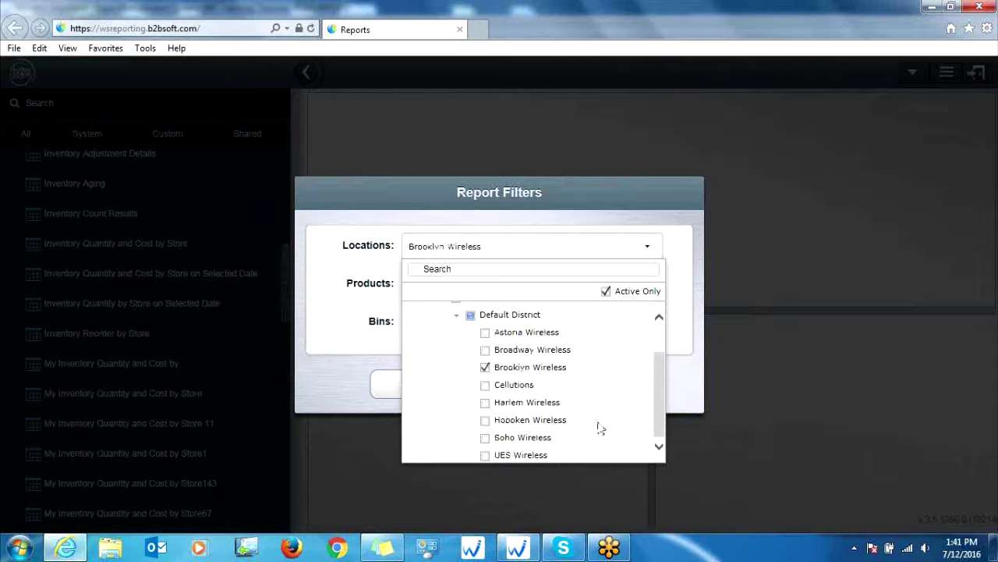
{"action": "mouse_move", "coordinate": [660, 379]}
{"action": "left_mouse_down"}
{"action": "mouse_move", "coordinate": [660, 354]}
{"action": "mouse_move", "coordinate": [659, 373]}
{"action": "left_mouse_up"}
{"action": "left_click", "coordinate": [426, 311]}
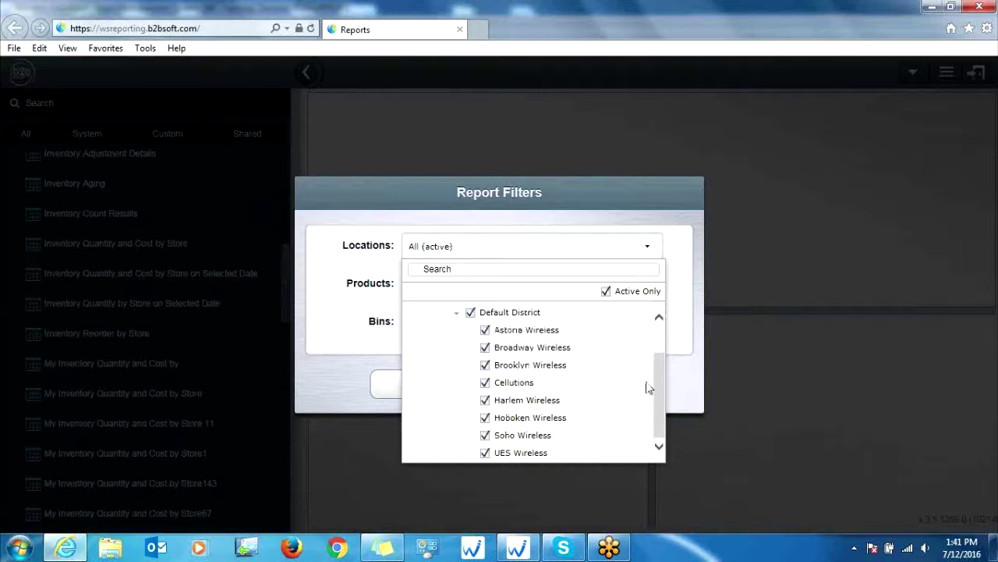
{"action": "left_click", "coordinate": [325, 317]}
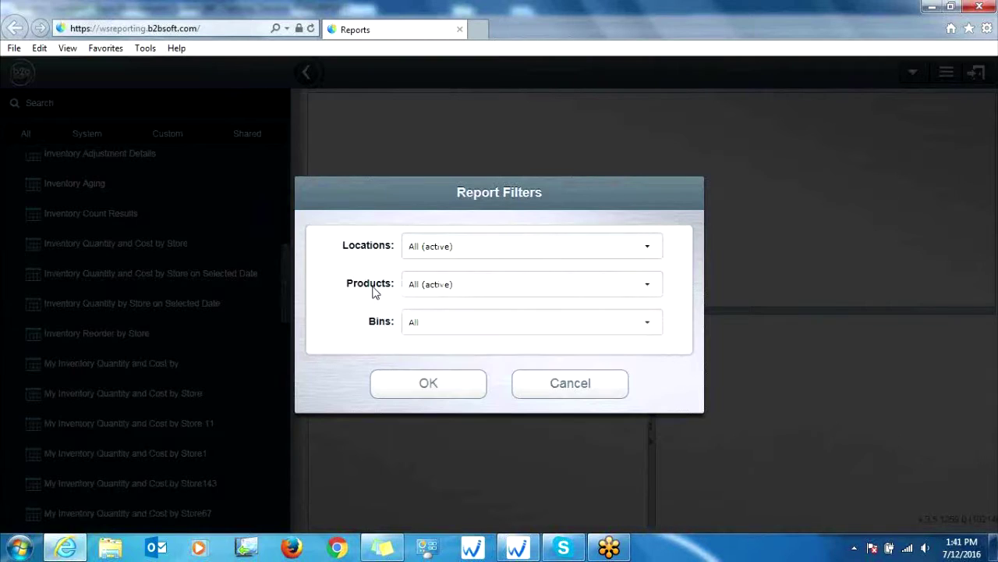
Try different Products filter categories: Cell Phones, Used Phones and Accessories.
{"action": "left_click", "coordinate": [650, 287]}
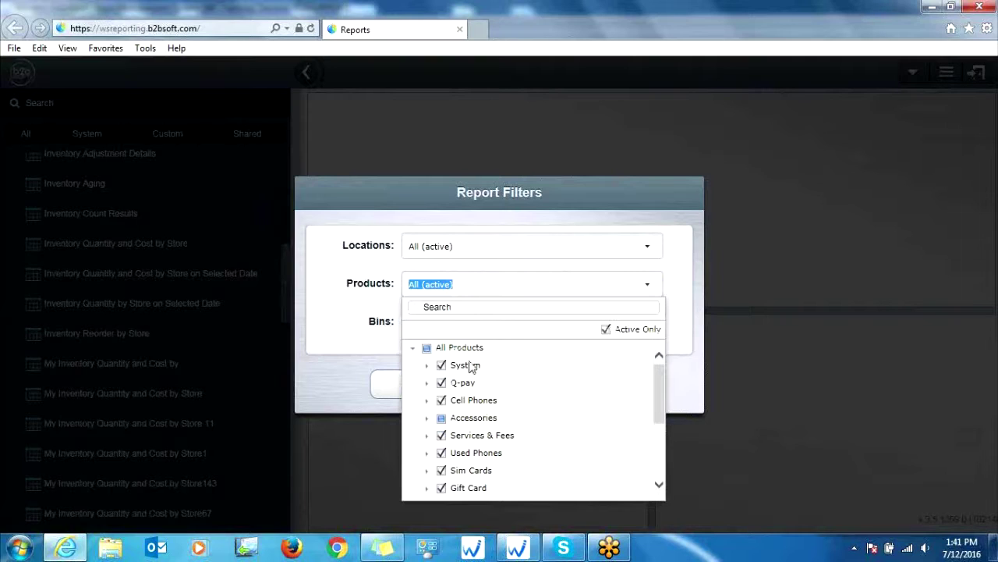
{"action": "left_click", "coordinate": [427, 348]}
{"action": "left_click", "coordinate": [426, 348]}
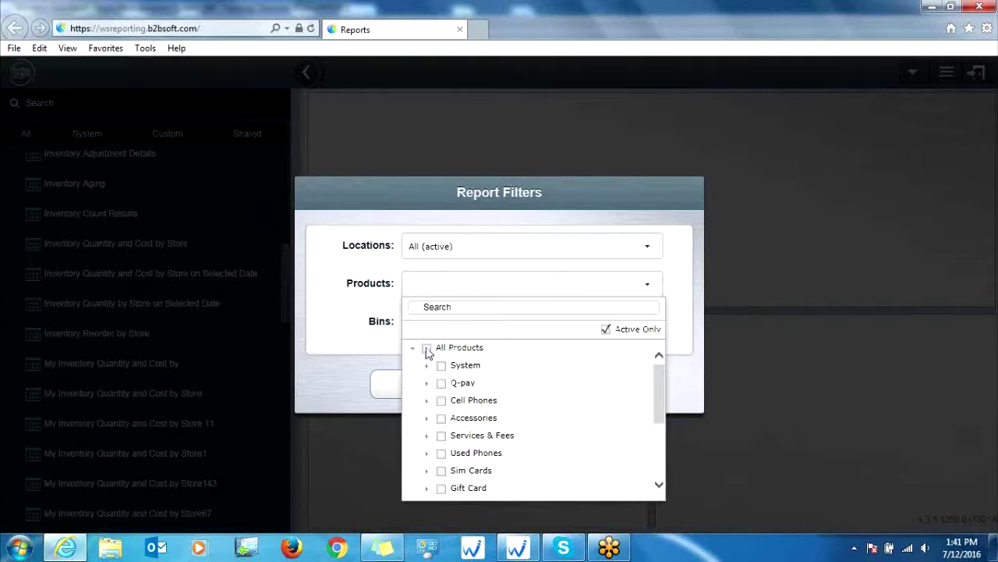
{"action": "left_click", "coordinate": [441, 400]}
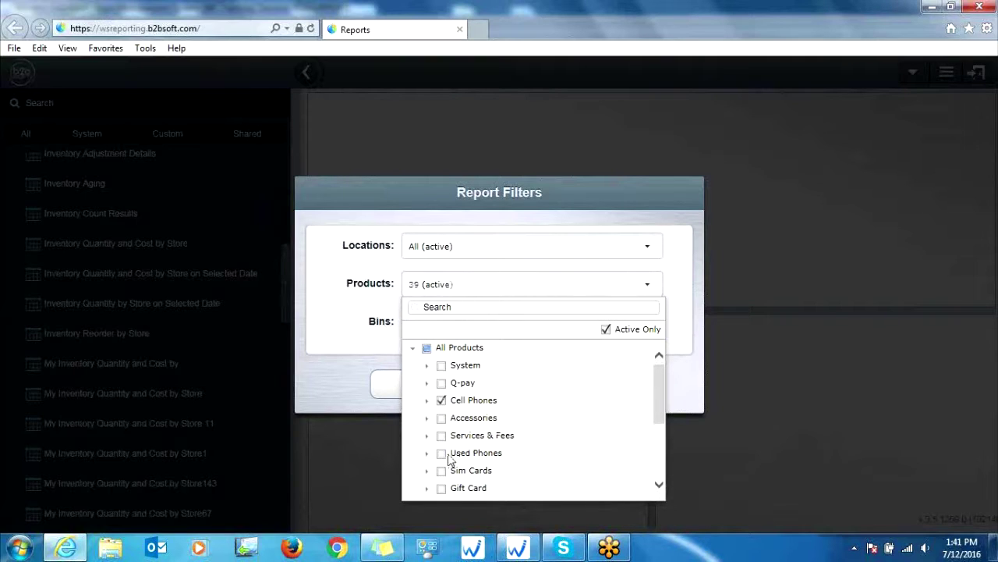
{"action": "left_click", "coordinate": [484, 452]}
{"action": "left_click", "coordinate": [442, 400]}
{"action": "left_click", "coordinate": [442, 400]}
{"action": "left_click", "coordinate": [441, 417]}
{"action": "left_click", "coordinate": [442, 453]}
Explore the Accessories subcategories, trying Batteries and Cases, then reselect all and collapse them.
{"action": "left_click", "coordinate": [427, 423]}
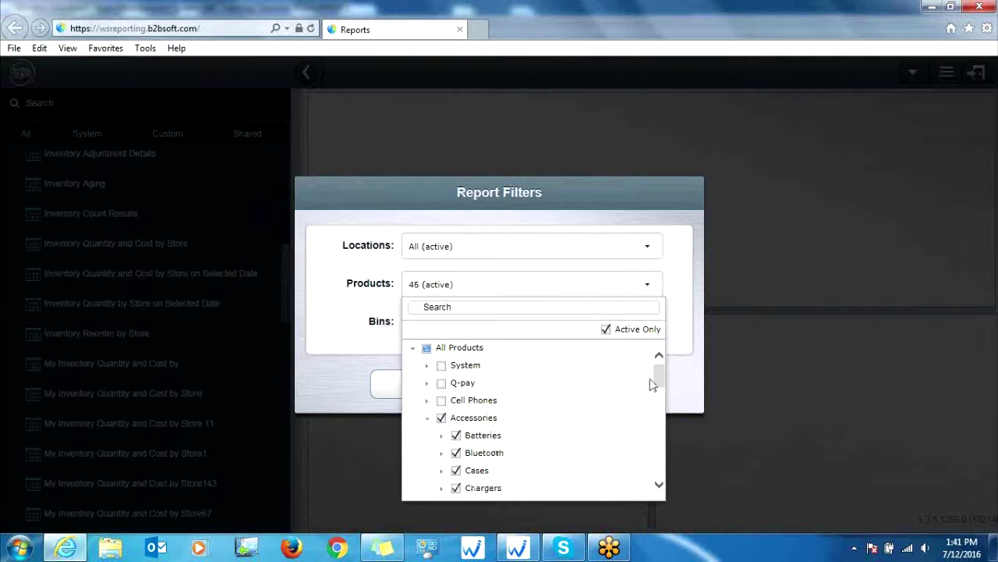
{"action": "left_click_drag", "start_coordinate": [653, 383], "coordinate": [657, 380]}
{"action": "scroll", "coordinate": [658, 383], "scroll_direction": "down", "scroll_amount": 1}
{"action": "scroll", "coordinate": [658, 382], "scroll_direction": "up", "scroll_amount": 1}
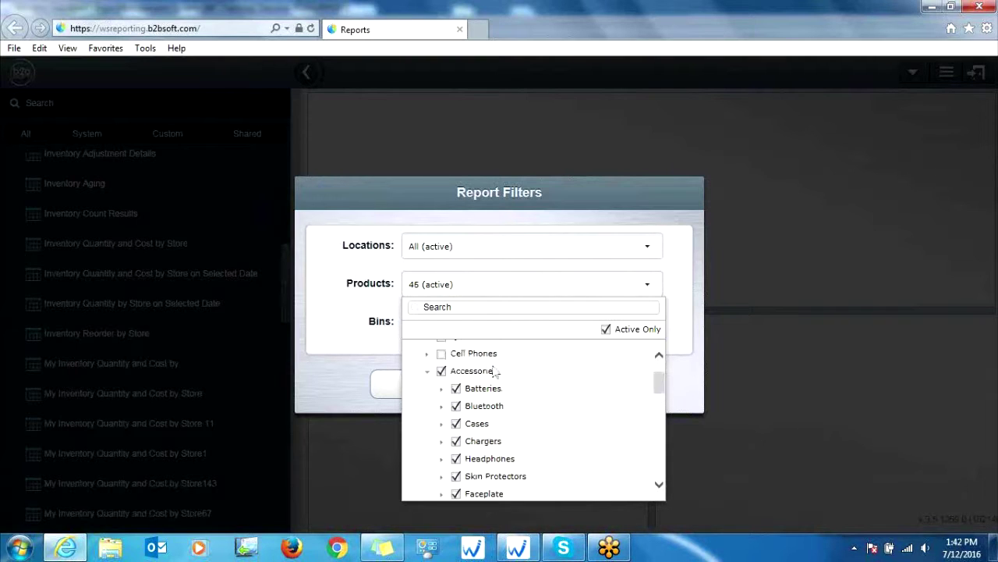
{"action": "left_click", "coordinate": [441, 372]}
{"action": "left_click", "coordinate": [456, 388]}
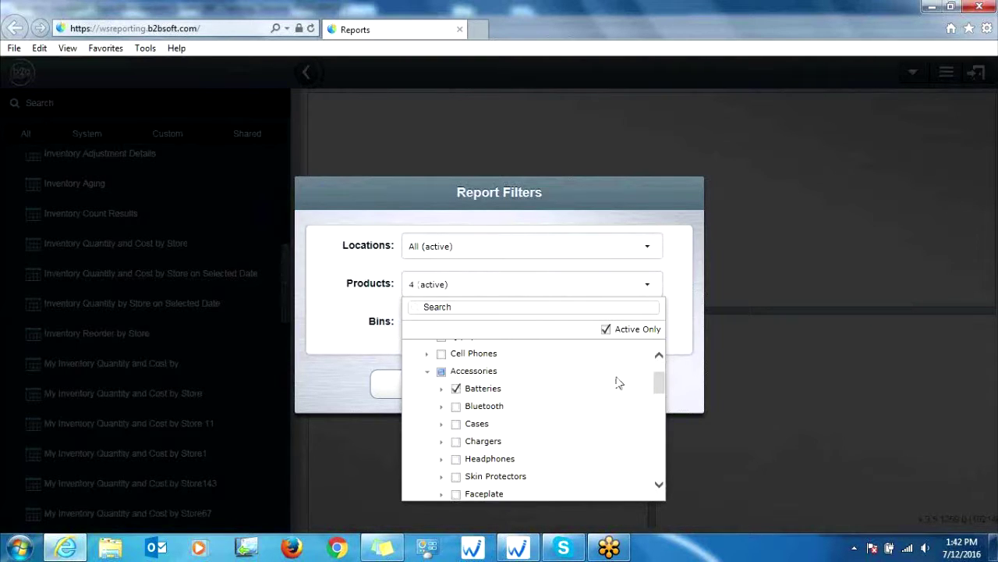
{"action": "left_click", "coordinate": [457, 424]}
{"action": "left_click", "coordinate": [441, 372]}
{"action": "left_click_drag", "start_coordinate": [657, 383], "coordinate": [657, 367]}
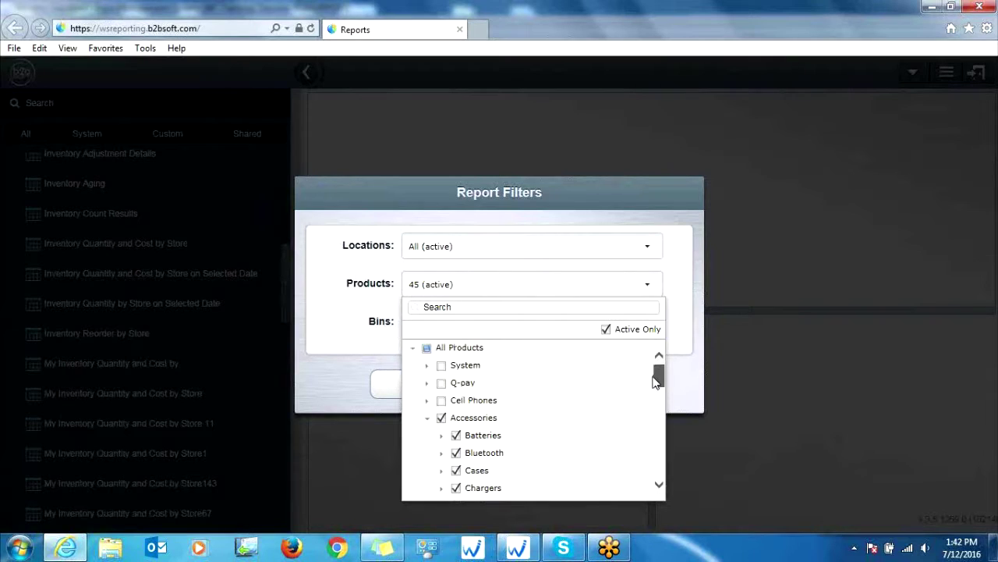
{"action": "left_click", "coordinate": [427, 418]}
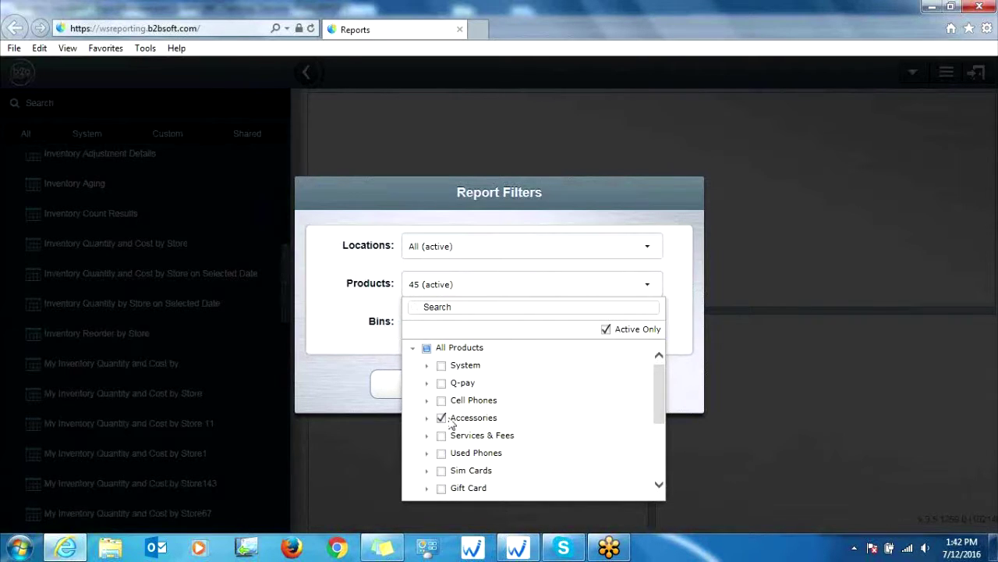
Filter products to only Cell Phones and Used Phones and run the report.
{"action": "left_click", "coordinate": [461, 399]}
{"action": "left_click", "coordinate": [445, 456]}
{"action": "left_click", "coordinate": [343, 335]}
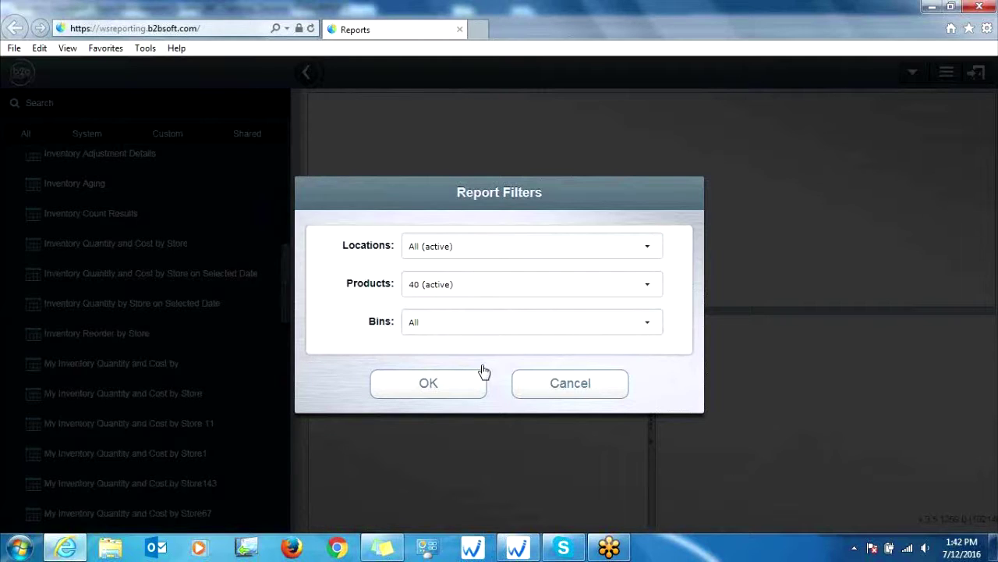
{"action": "left_click", "coordinate": [442, 386]}
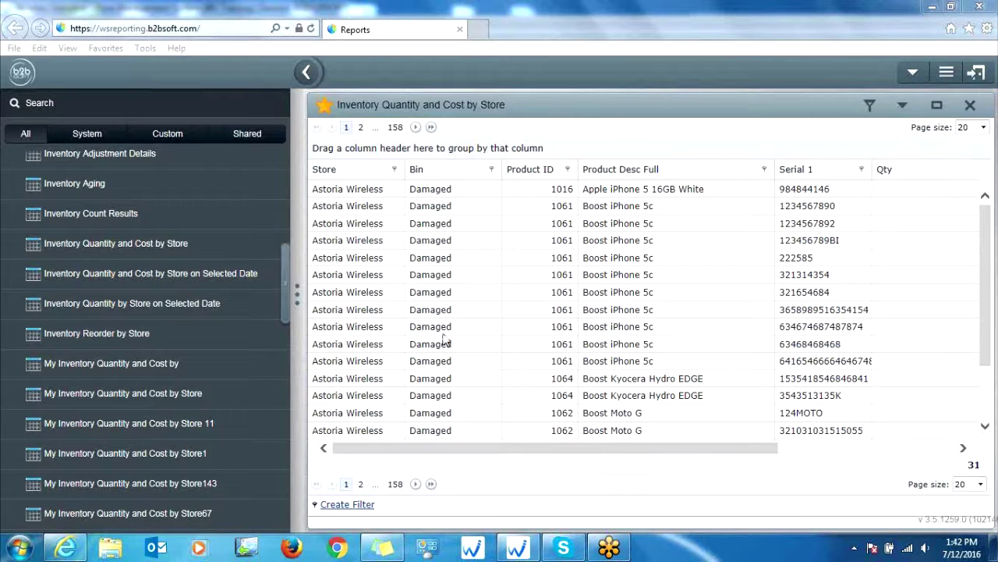
Scroll the report grid horizontally to view the quantity and cost columns.
{"action": "left_click_drag", "start_coordinate": [462, 451], "coordinate": [456, 472]}
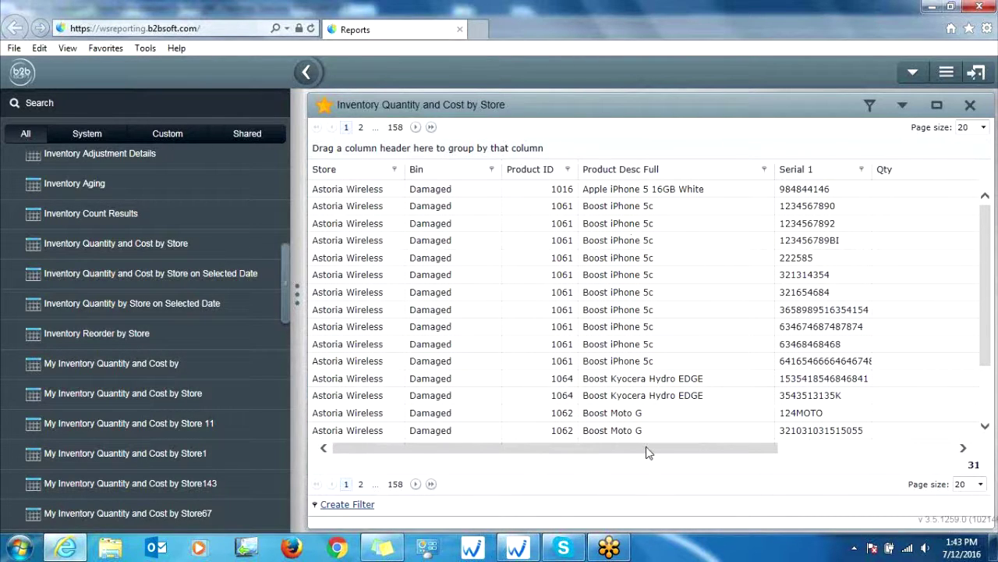
{"action": "left_click_drag", "start_coordinate": [650, 452], "coordinate": [708, 453]}
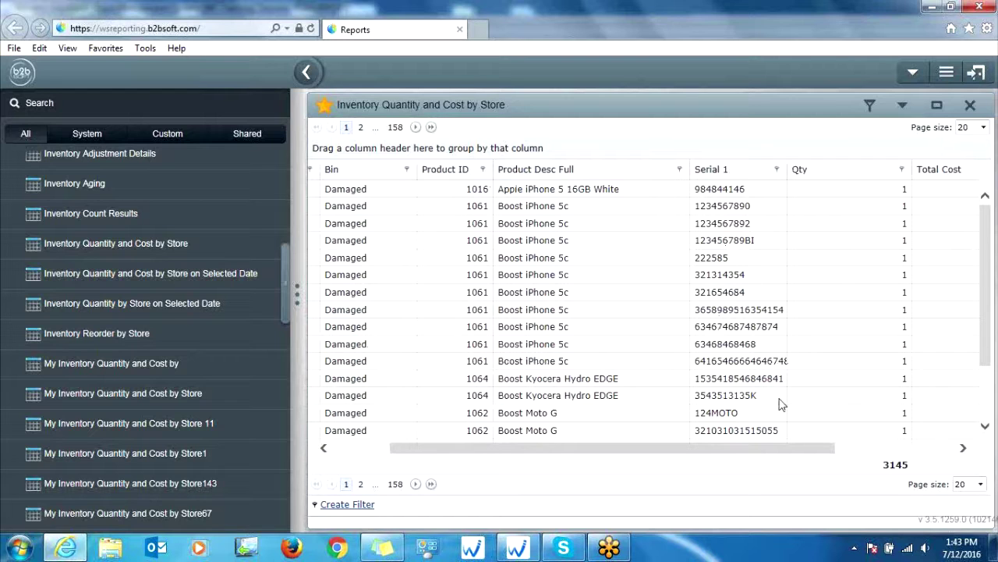
{"action": "left_click_drag", "start_coordinate": [720, 449], "coordinate": [879, 466]}
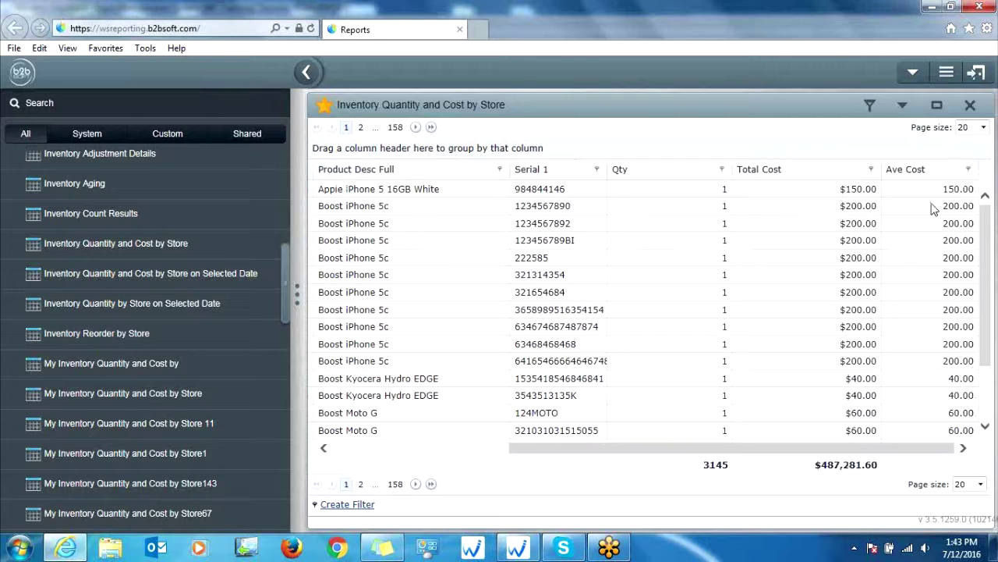
{"action": "left_click_drag", "start_coordinate": [732, 455], "coordinate": [726, 445]}
{"action": "left_click_drag", "start_coordinate": [725, 451], "coordinate": [812, 464]}
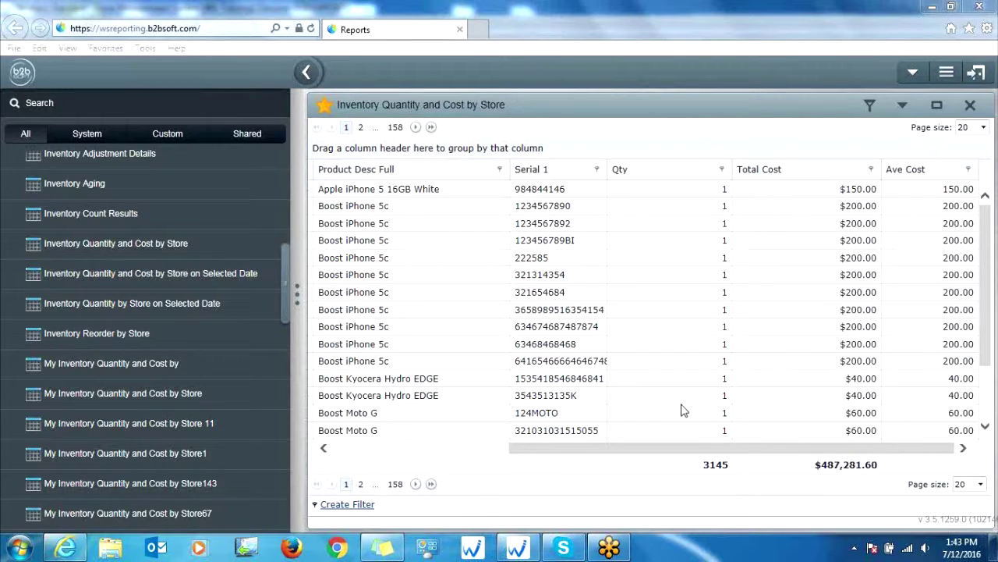
{"action": "left_click_drag", "start_coordinate": [540, 451], "coordinate": [351, 452]}
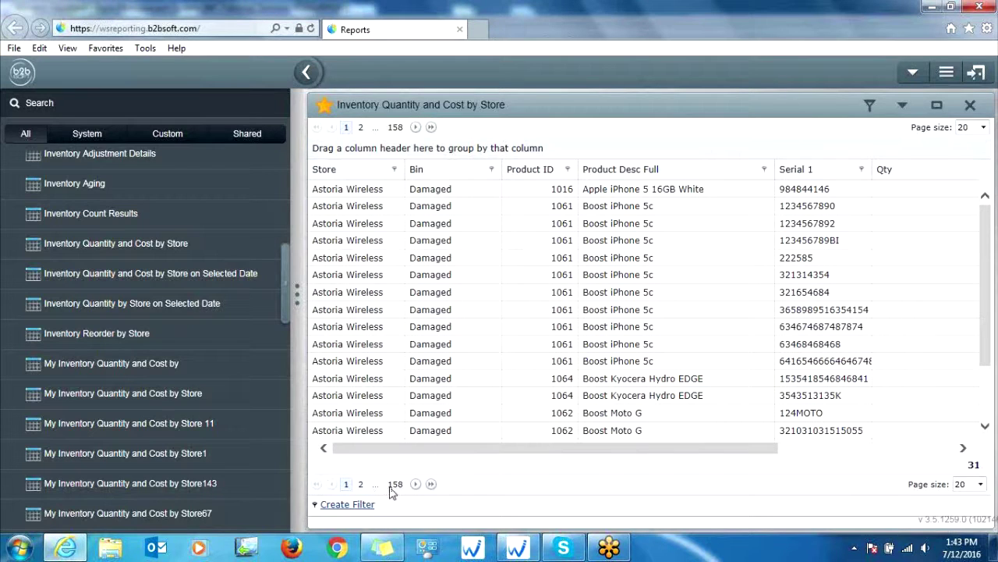
Advance two pages of results, then group the report by Product Desc Full.
{"action": "left_click", "coordinate": [415, 483]}
{"action": "left_click", "coordinate": [415, 483]}
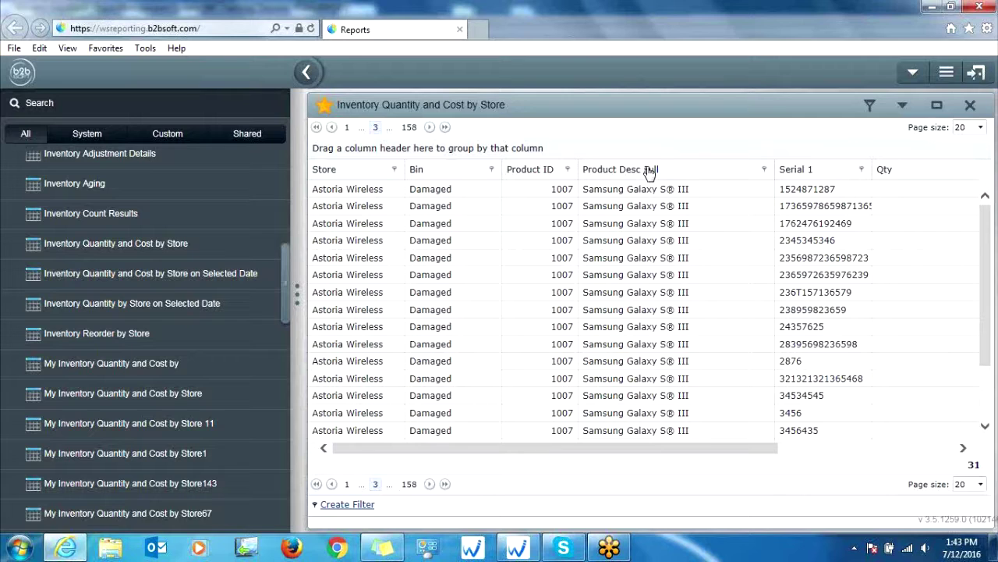
{"action": "left_click_drag", "start_coordinate": [649, 171], "coordinate": [508, 152]}
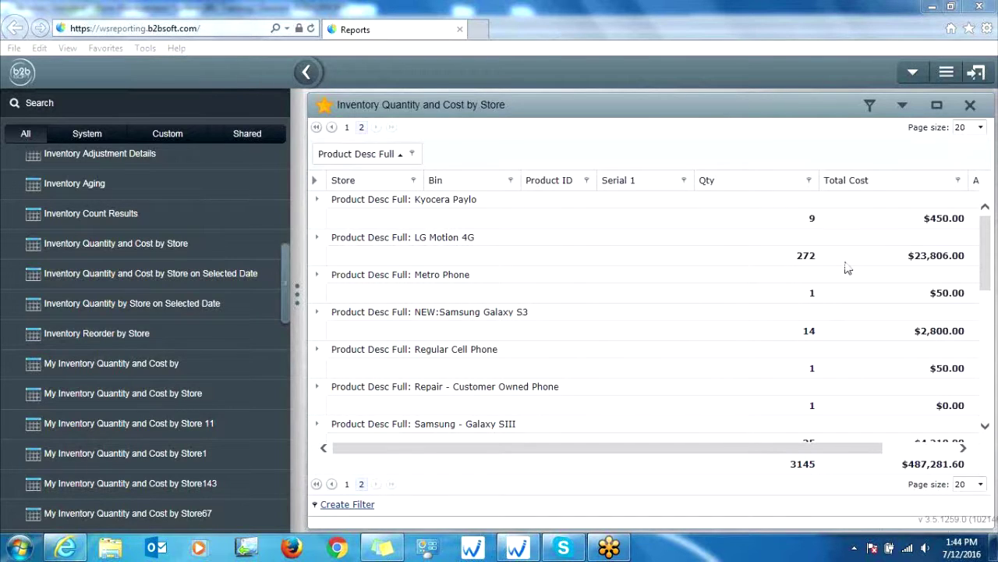
Review the per-product subtotals, such as LG Motion 4G at 272 units costing $23,806.00.
{"action": "mouse_move", "coordinate": [986, 255]}
{"action": "left_mouse_down"}
{"action": "mouse_move", "coordinate": [986, 376]}
{"action": "mouse_move", "coordinate": [986, 254]}
{"action": "left_mouse_up"}
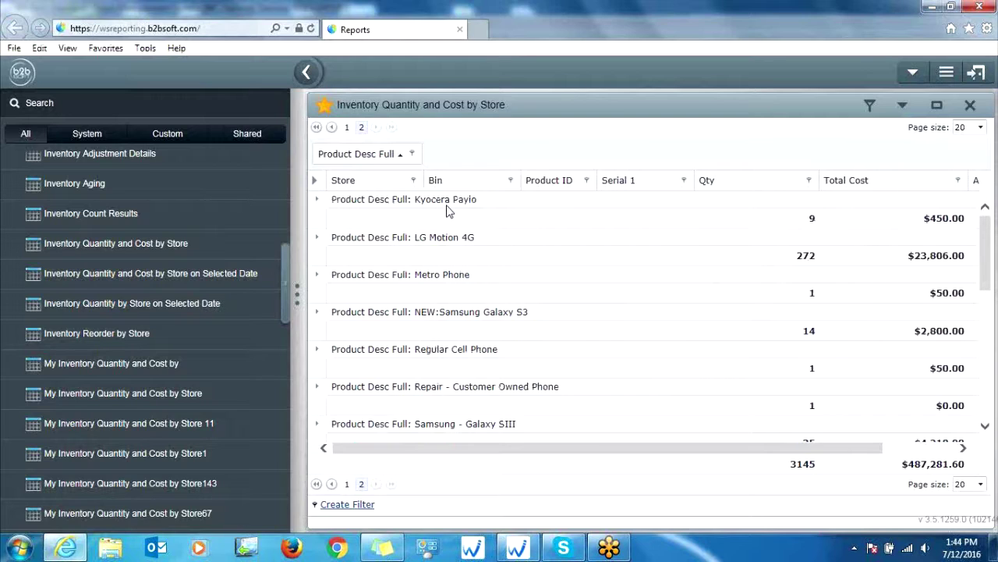
{"action": "left_click", "coordinate": [316, 204]}
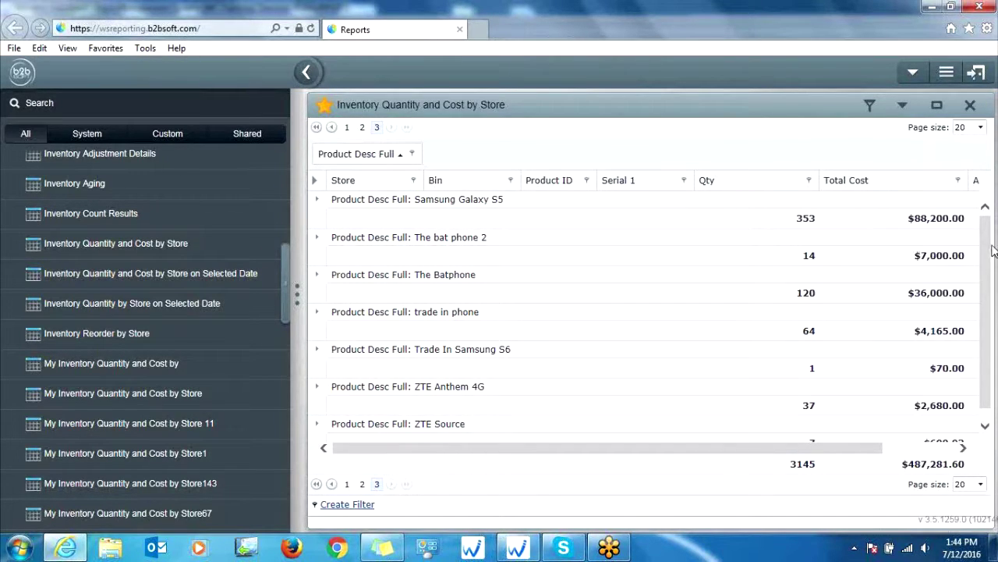
{"action": "scroll", "coordinate": [990, 253], "scroll_direction": "down", "scroll_amount": 1}
{"action": "scroll", "coordinate": [992, 304], "scroll_direction": "up", "scroll_amount": 1}
{"action": "left_click", "coordinate": [364, 486]}
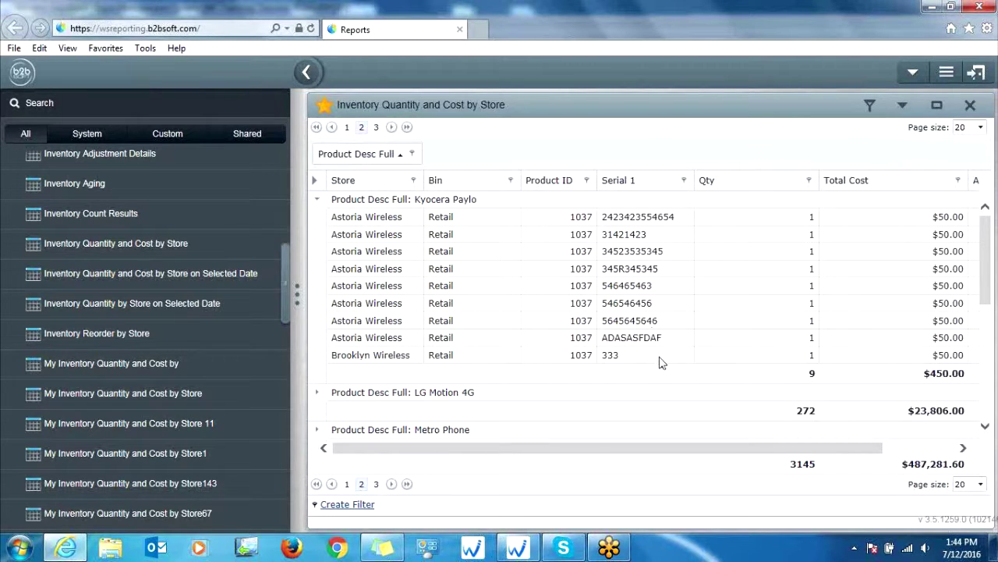
{"action": "left_click", "coordinate": [317, 200]}
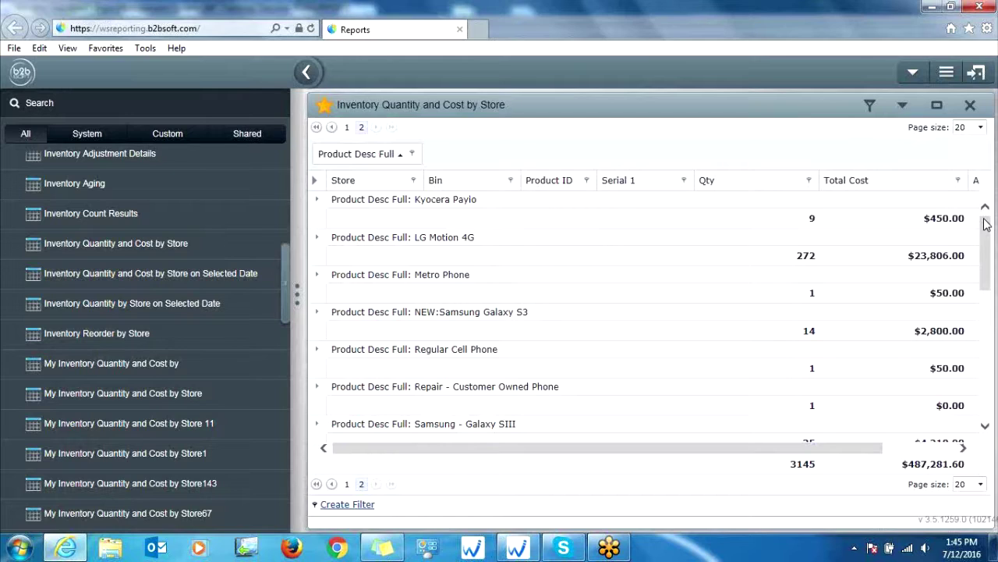
{"action": "left_click", "coordinate": [904, 108]}
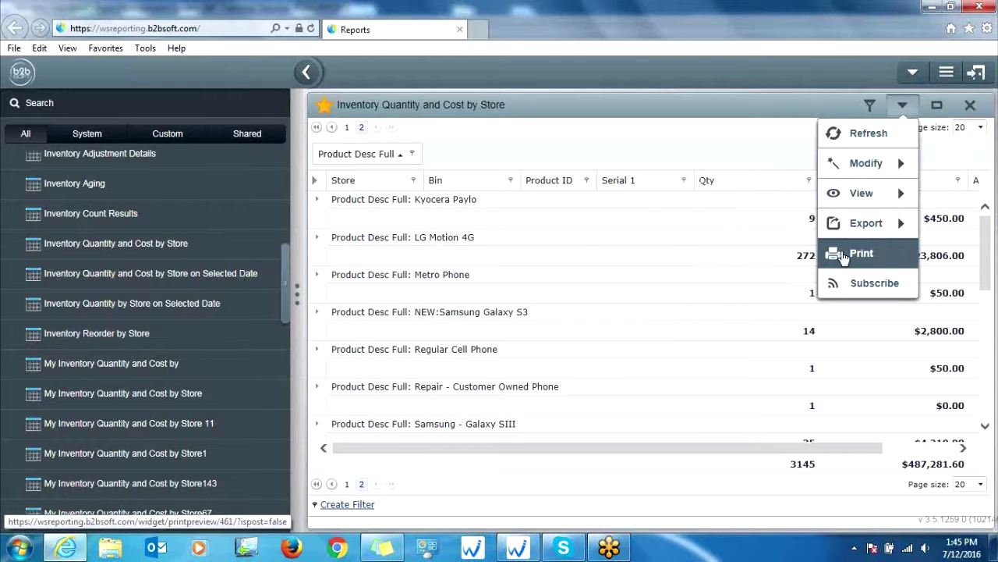
Save the grouped report as custom report 'My Inventory Quantity and Cost by Store 77' with an edited description.
{"action": "left_click", "coordinate": [868, 288]}
{"action": "left_click", "coordinate": [471, 336]}
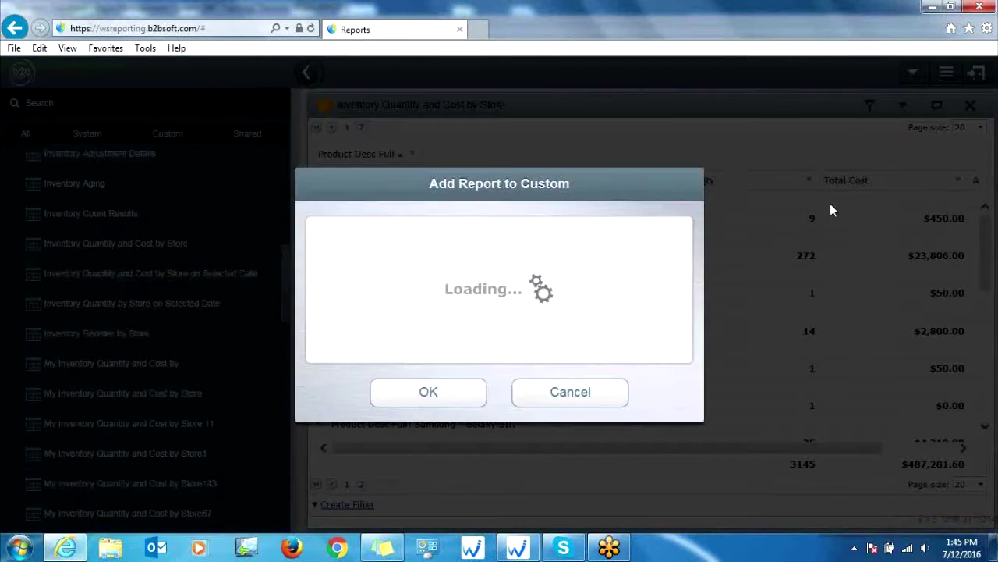
{"action": "left_click", "coordinate": [505, 204]}
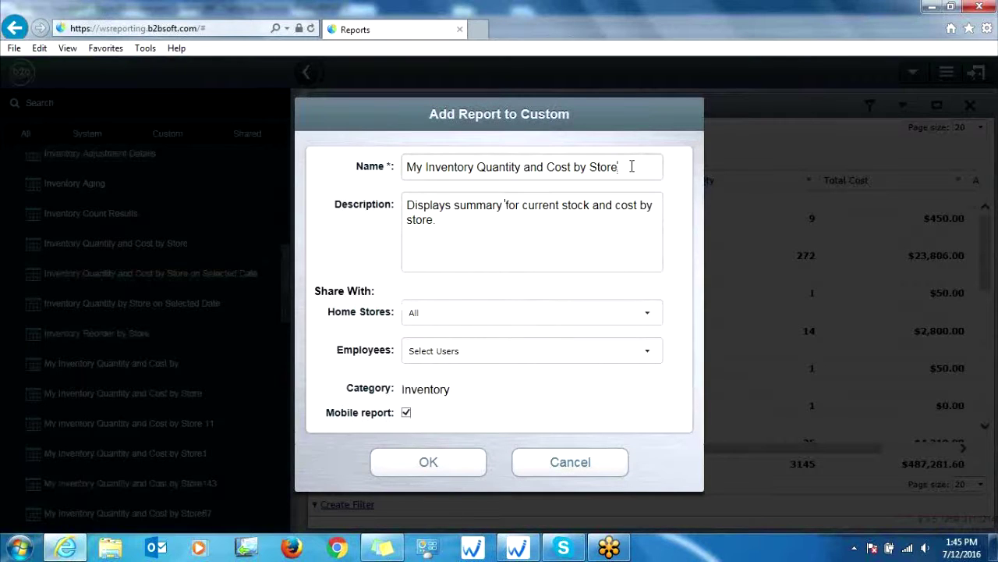
{"action": "left_click", "coordinate": [630, 214]}
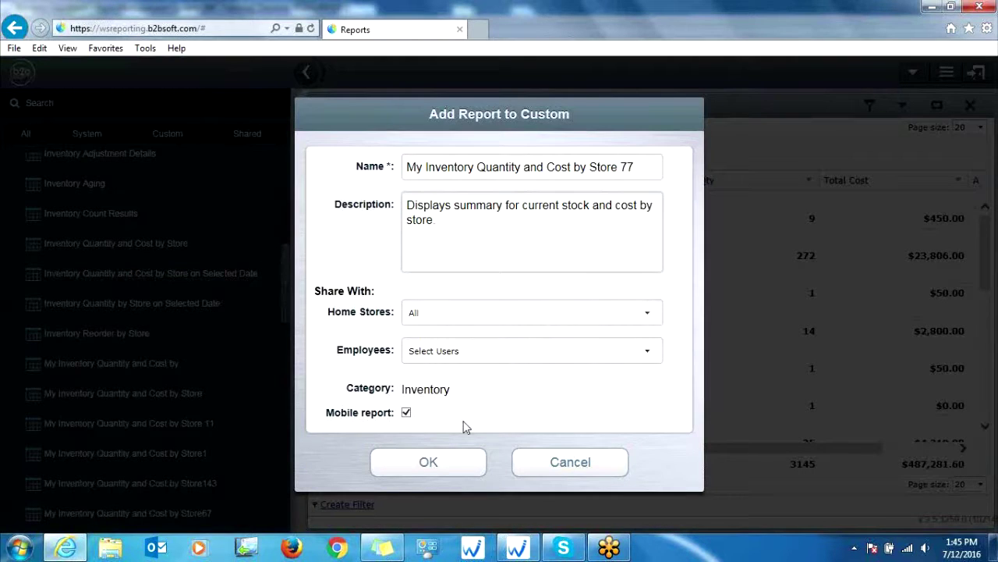
{"action": "left_click", "coordinate": [455, 464]}
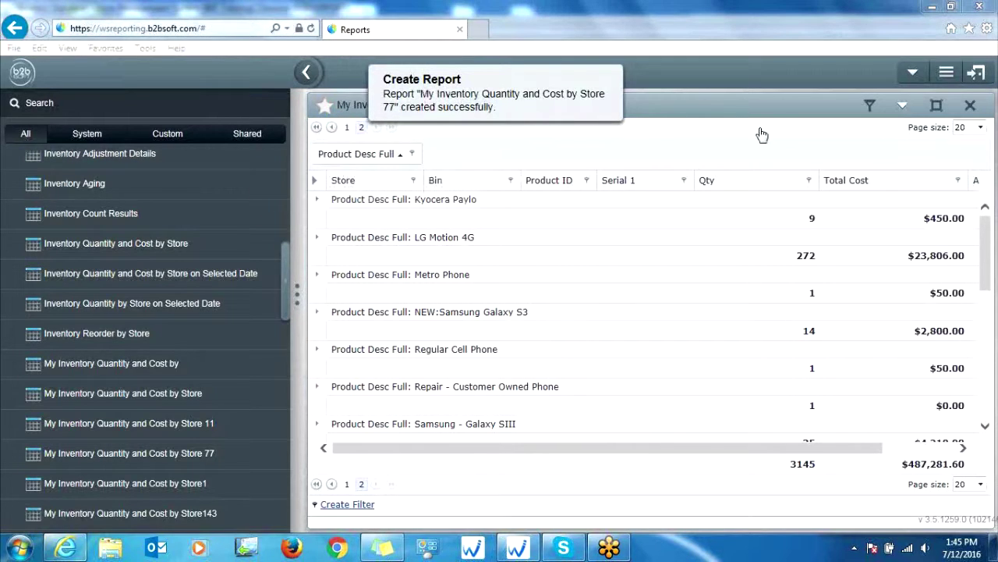
{"action": "left_click", "coordinate": [902, 106]}
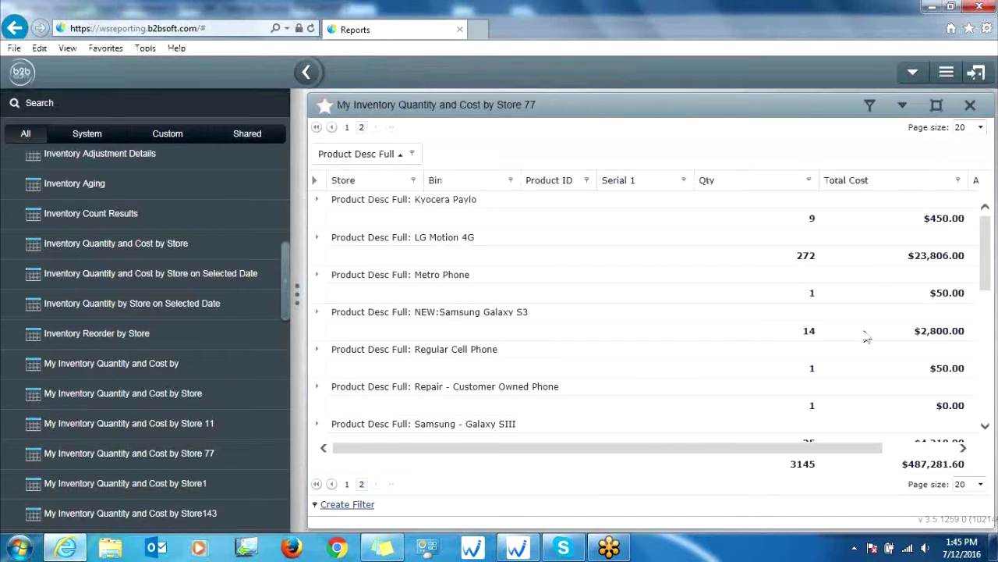
Start a subscription for the saved report, setting recipients and keeping the XLS attachment format.
{"action": "left_click", "coordinate": [902, 106]}
{"action": "left_click", "coordinate": [894, 282]}
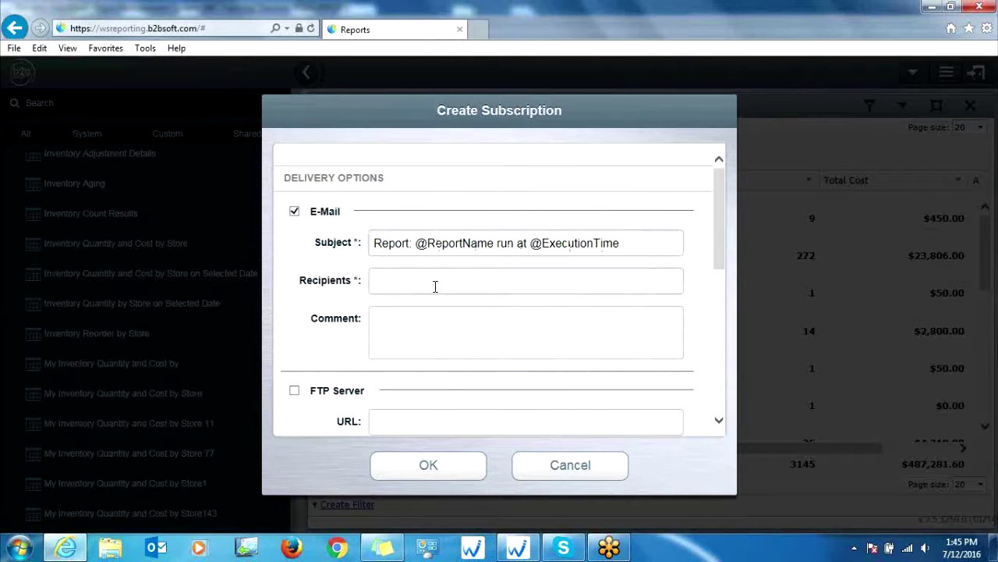
{"action": "left_click", "coordinate": [386, 285]}
{"action": "left_click_drag", "start_coordinate": [719, 204], "coordinate": [722, 365]}
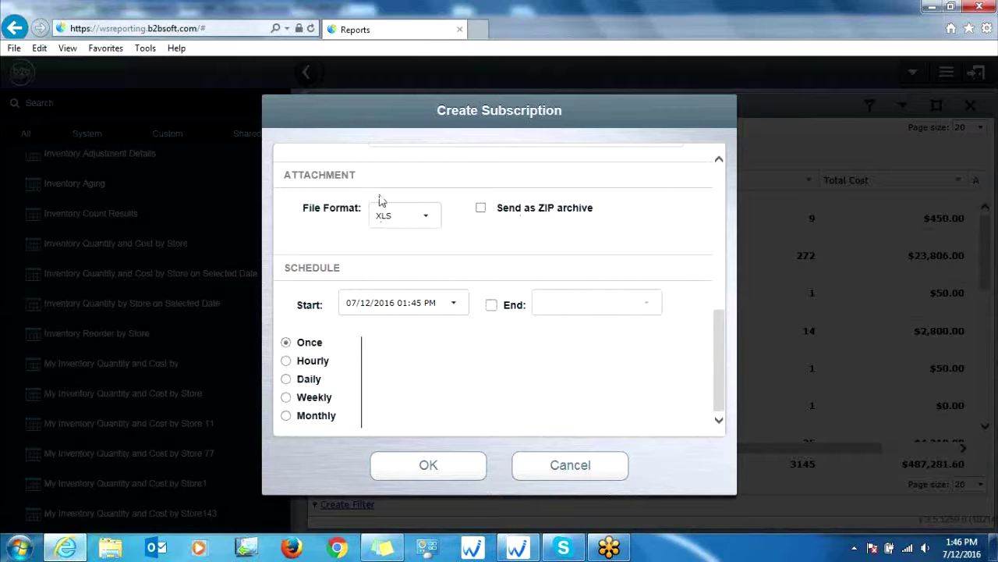
{"action": "left_click", "coordinate": [395, 219]}
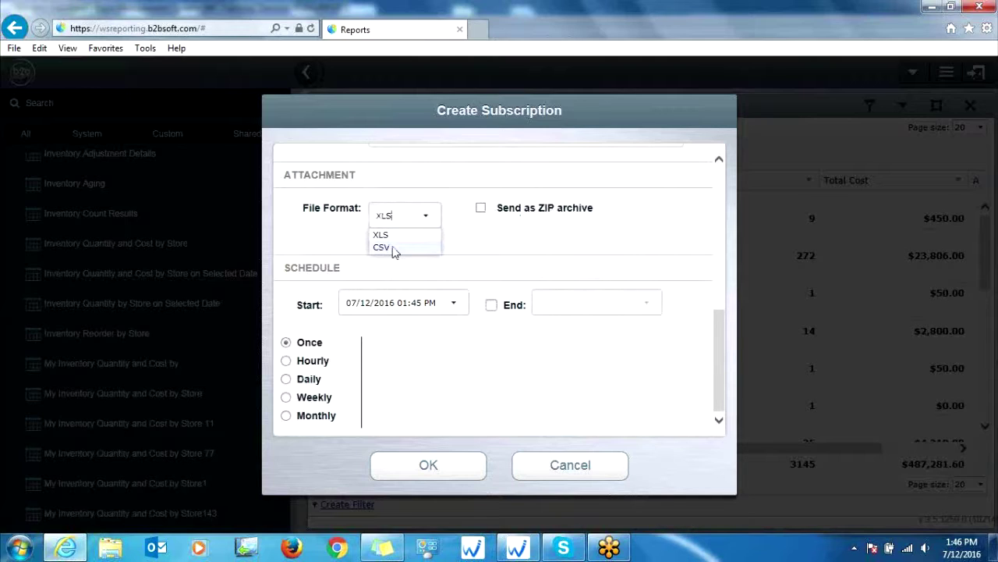
{"action": "left_click", "coordinate": [395, 236]}
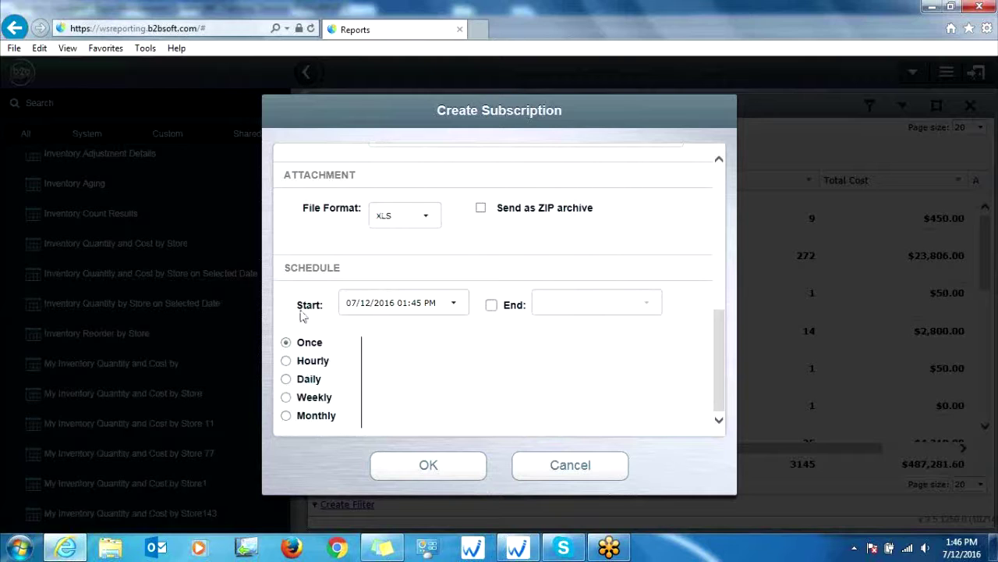
Schedule the subscription monthly on the last day of every month and close the form.
{"action": "left_click", "coordinate": [341, 363]}
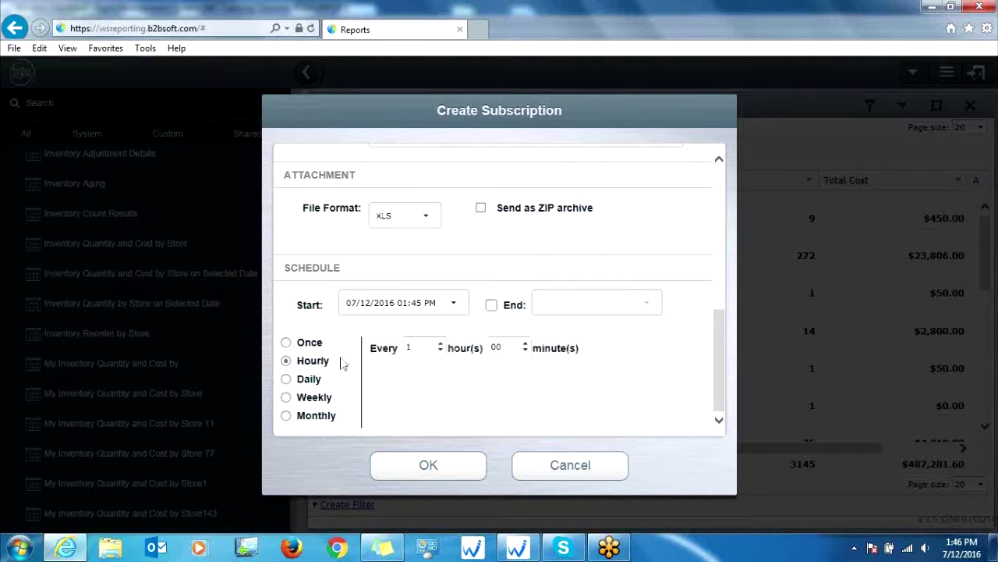
{"action": "left_click", "coordinate": [314, 380]}
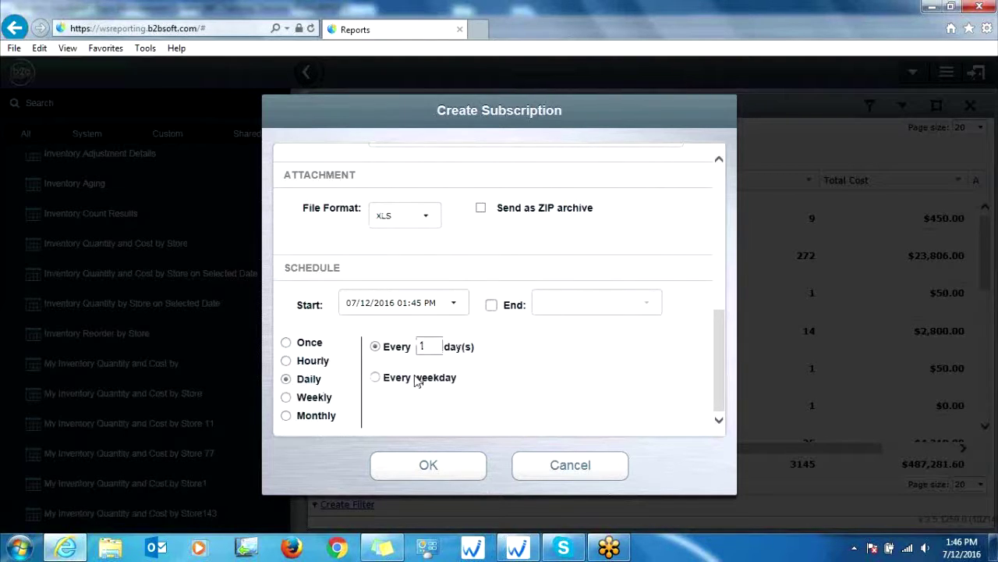
{"action": "left_click", "coordinate": [333, 399]}
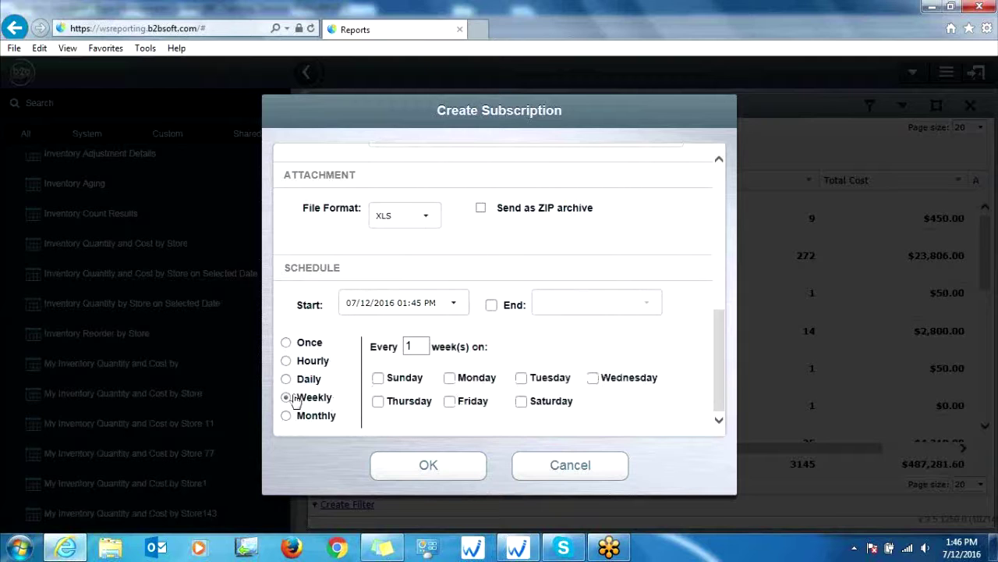
{"action": "left_click", "coordinate": [301, 420]}
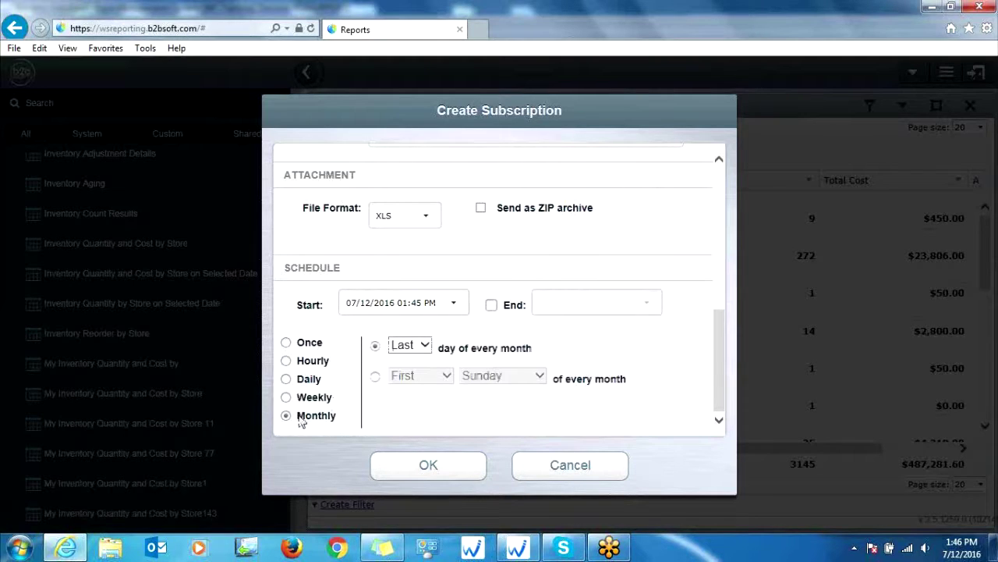
{"action": "left_click", "coordinate": [453, 470]}
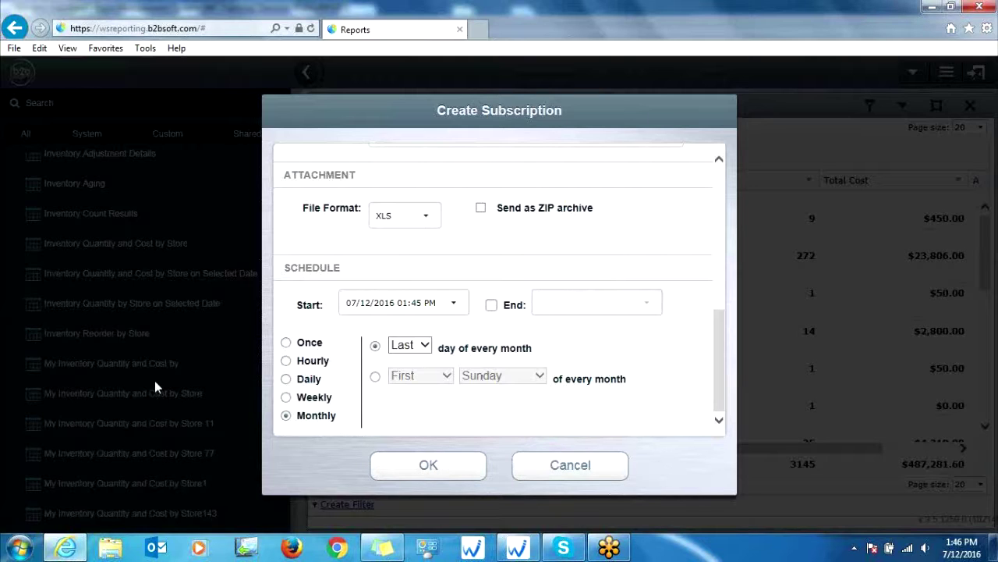
{"action": "left_click", "coordinate": [568, 471]}
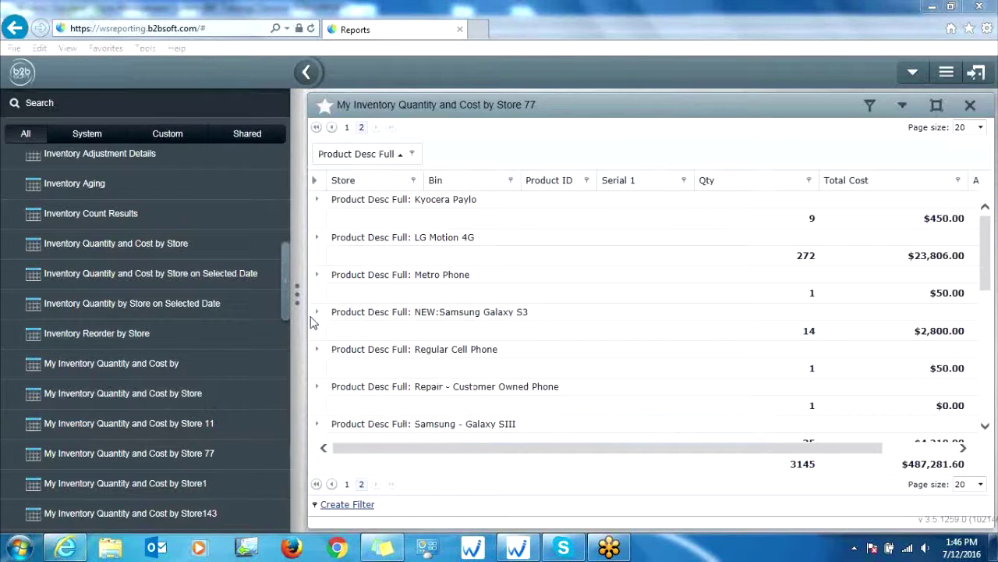
Switch My Inventory Quantity and Cost by Store 77 to the Chart view, showing a category pie chart.
{"action": "mouse_move", "coordinate": [238, 364]}
{"action": "left_click", "coordinate": [903, 105]}
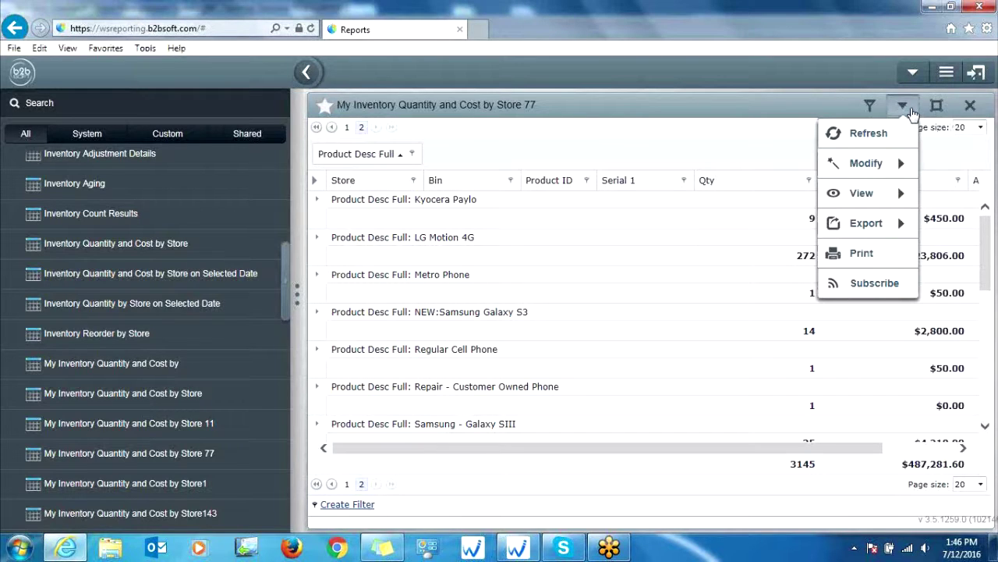
{"action": "mouse_move", "coordinate": [891, 222]}
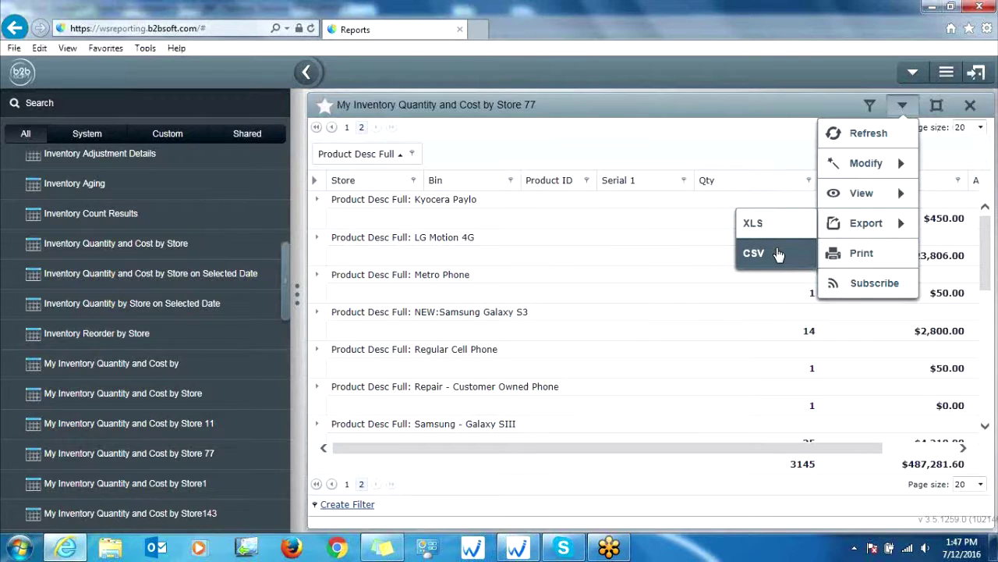
{"action": "mouse_move", "coordinate": [861, 197]}
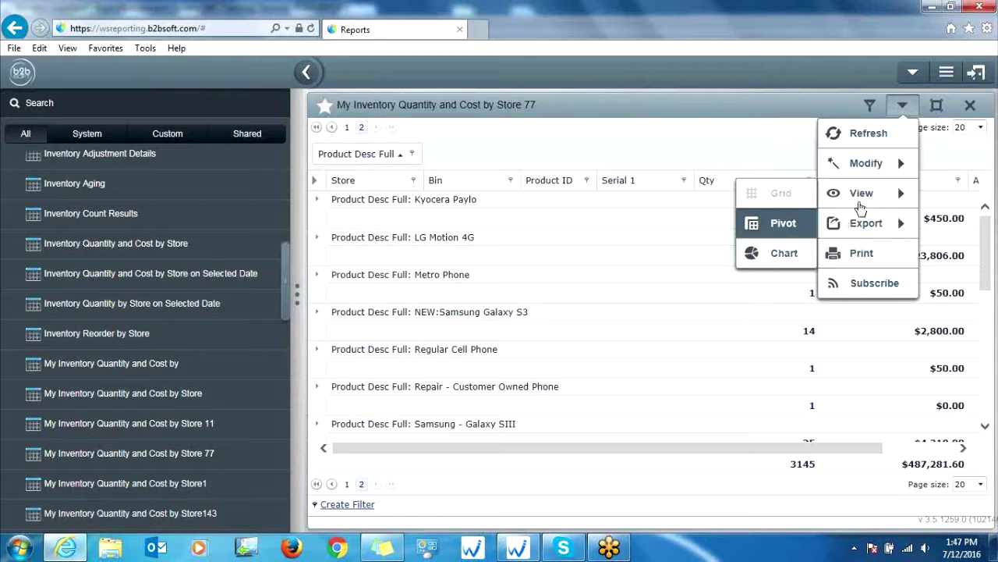
{"action": "left_click", "coordinate": [781, 251]}
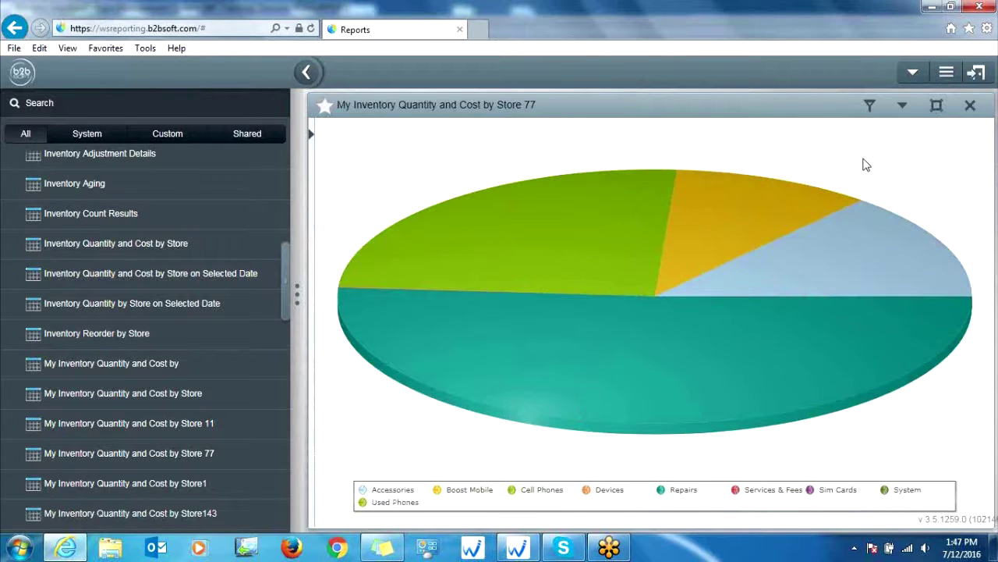
Look through the report's options and actions menus without changing anything.
{"action": "left_click", "coordinate": [902, 108]}
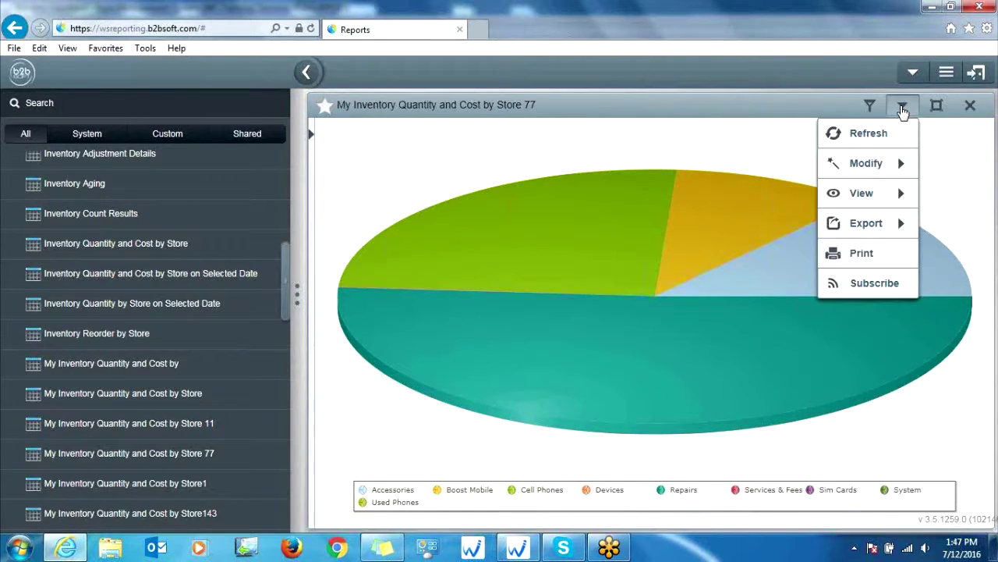
{"action": "mouse_move", "coordinate": [877, 170]}
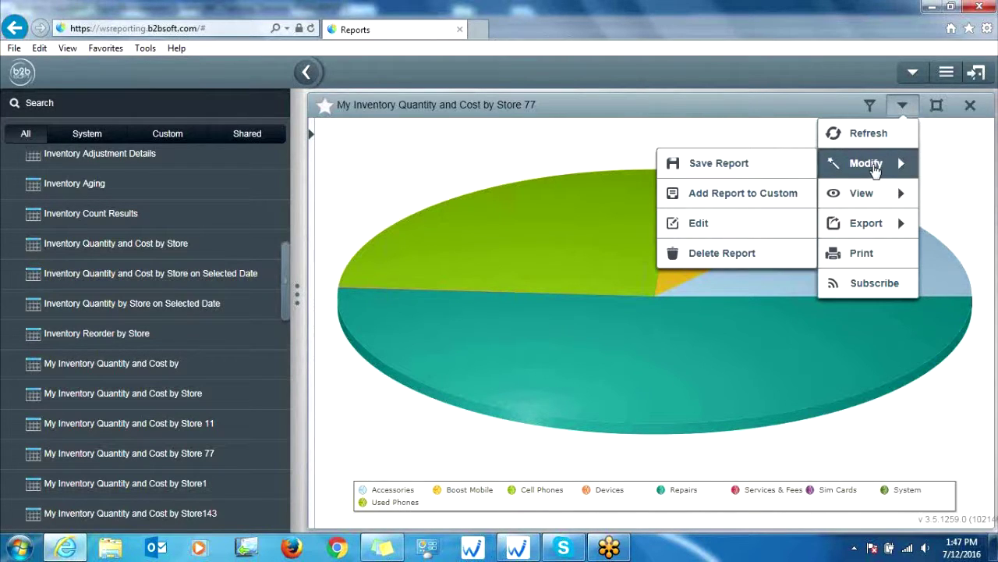
{"action": "left_click", "coordinate": [755, 101]}
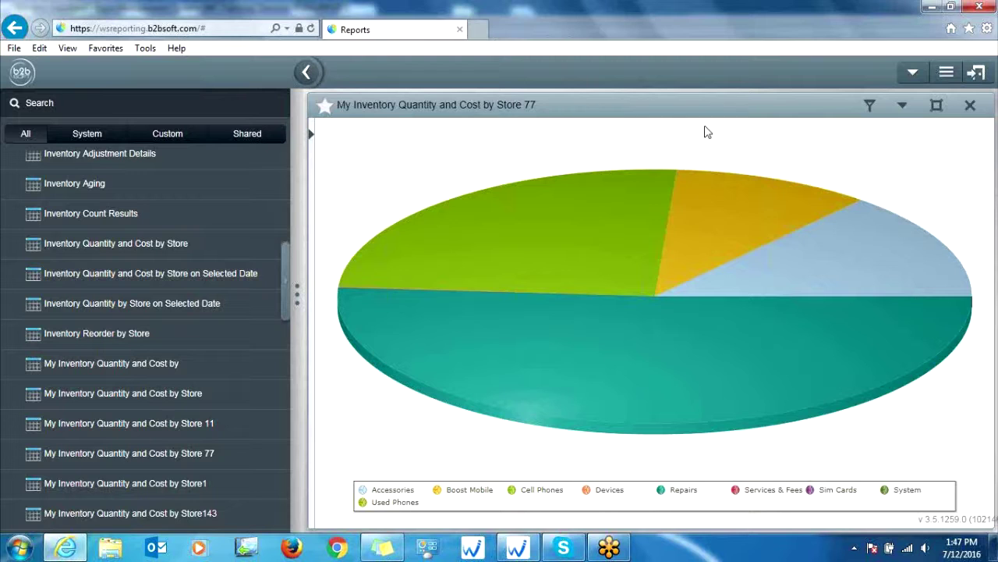
{"action": "left_click", "coordinate": [913, 72]}
Return the report from the pie chart to the Grid view.
{"action": "left_click", "coordinate": [903, 106]}
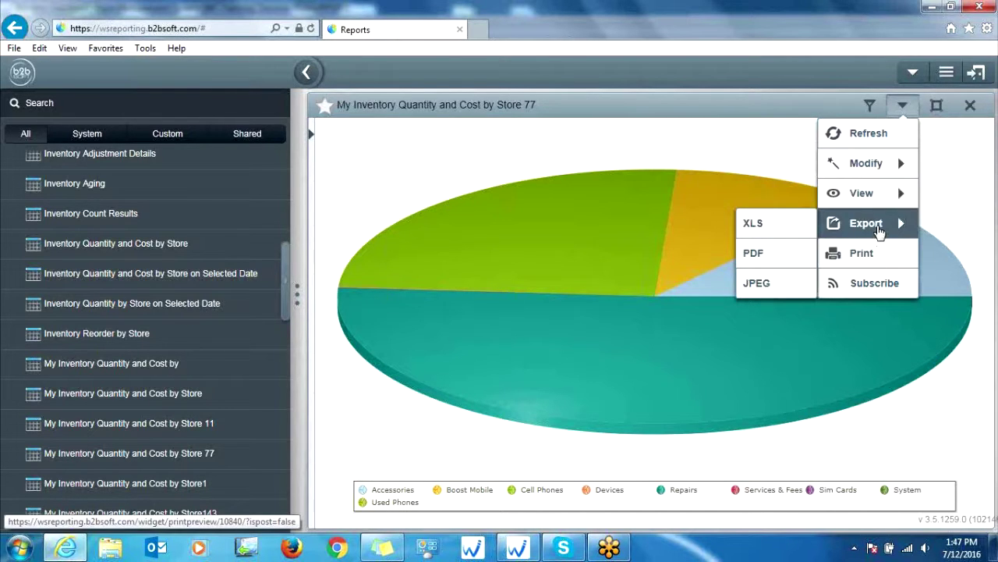
{"action": "mouse_move", "coordinate": [879, 205]}
{"action": "left_click", "coordinate": [777, 195]}
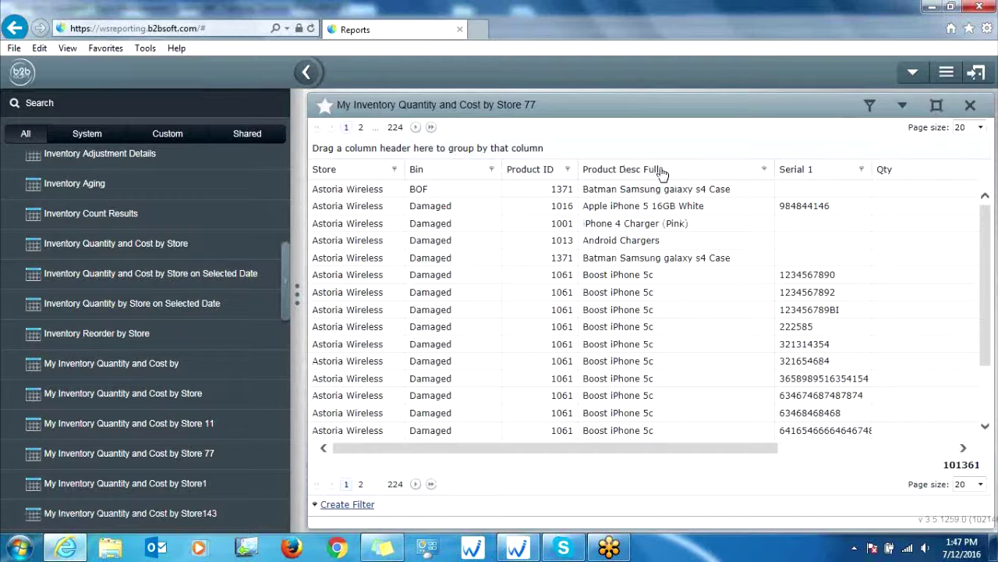
Open Show/Hide Columns, add the Category column to the grid, then drag it back out.
{"action": "left_click", "coordinate": [903, 105]}
{"action": "mouse_move", "coordinate": [881, 164]}
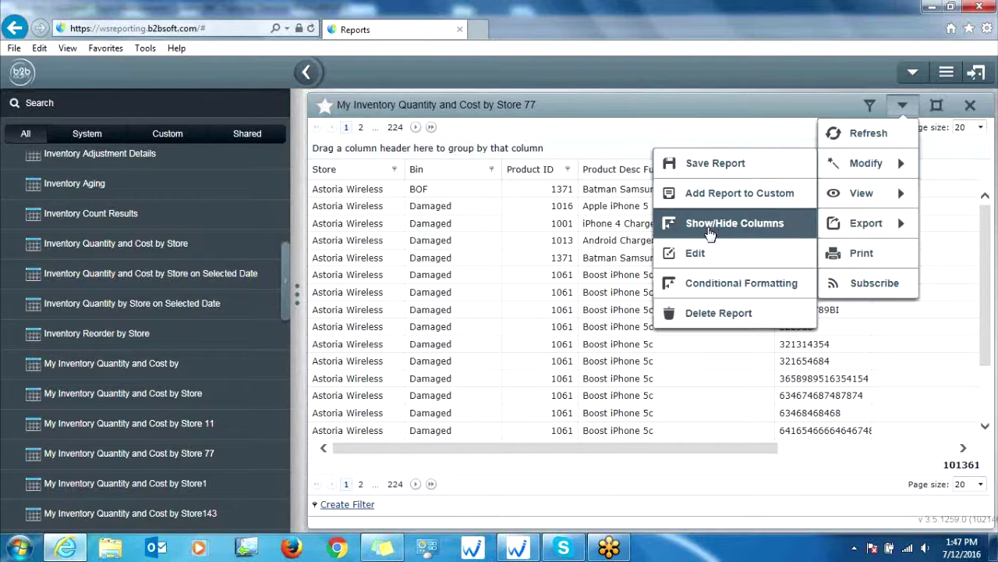
{"action": "left_click", "coordinate": [736, 223]}
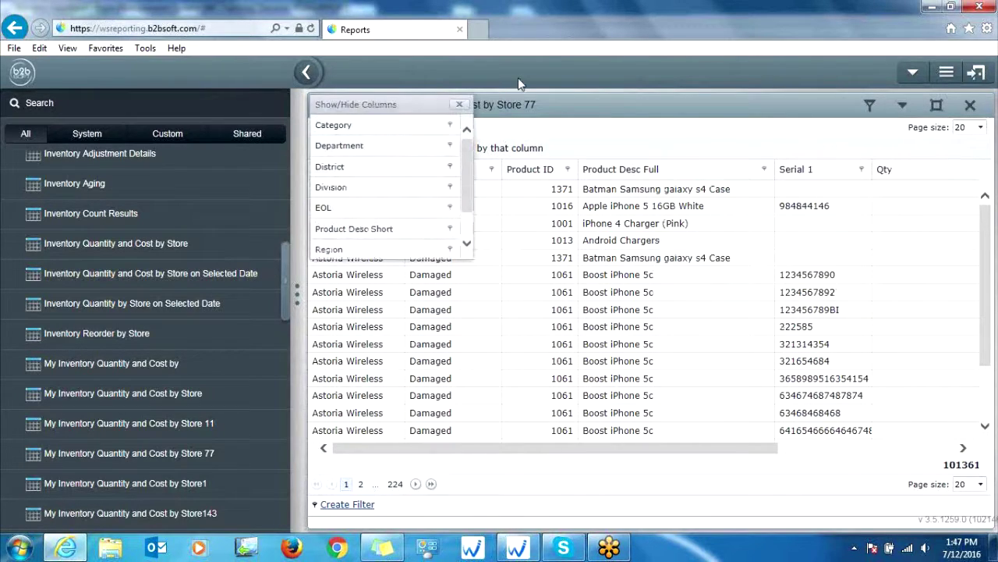
{"action": "left_click_drag", "start_coordinate": [403, 127], "coordinate": [775, 180]}
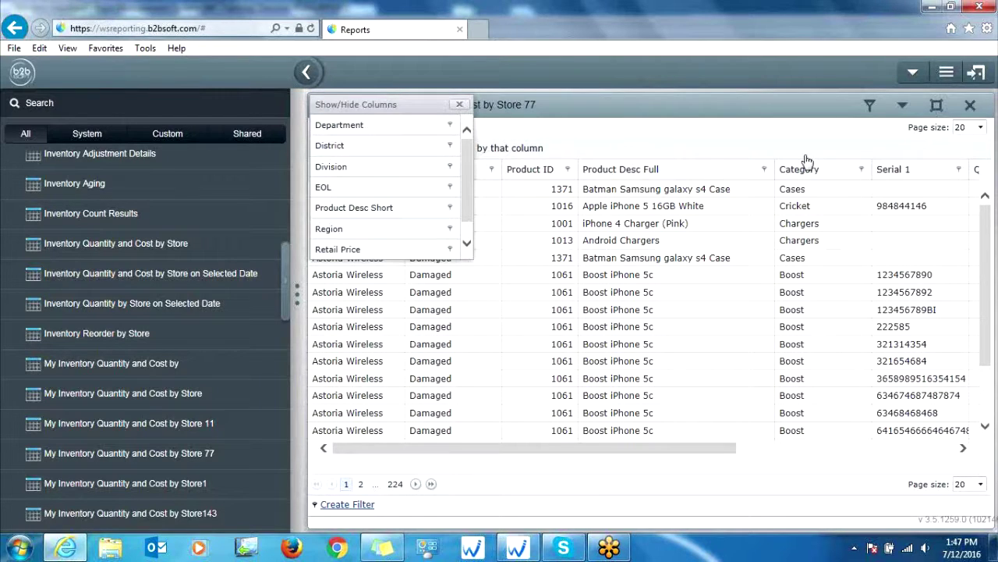
{"action": "left_click_drag", "start_coordinate": [811, 173], "coordinate": [367, 148]}
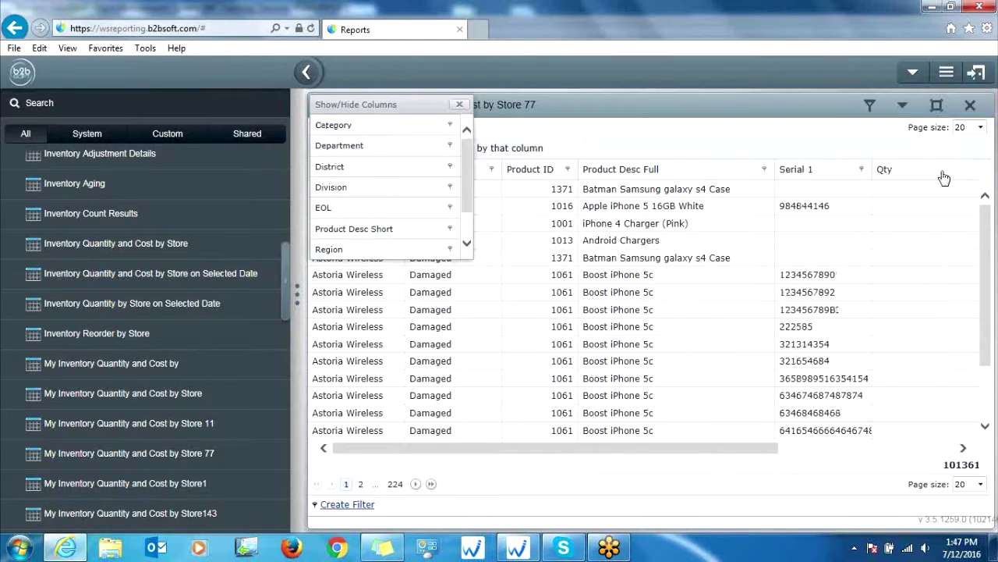